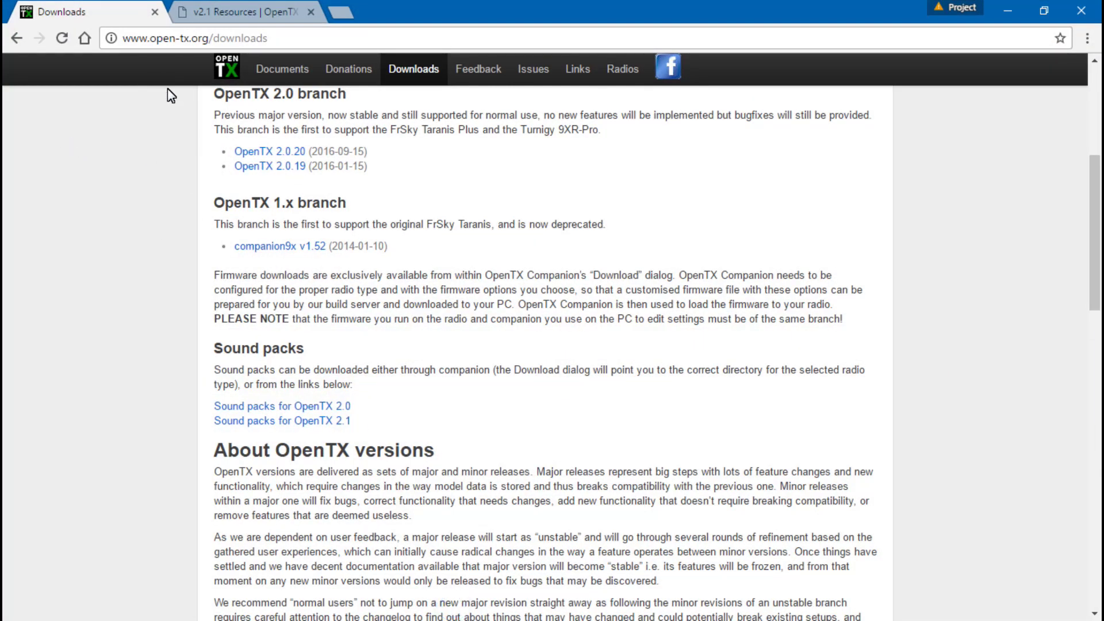
- Review the top of the OpenTX Downloads page and the v2.1 Resources page, and return to Downloads
{"action": "scroll", "coordinate": [149, 195], "scroll_direction": "up", "scroll_amount": 6}
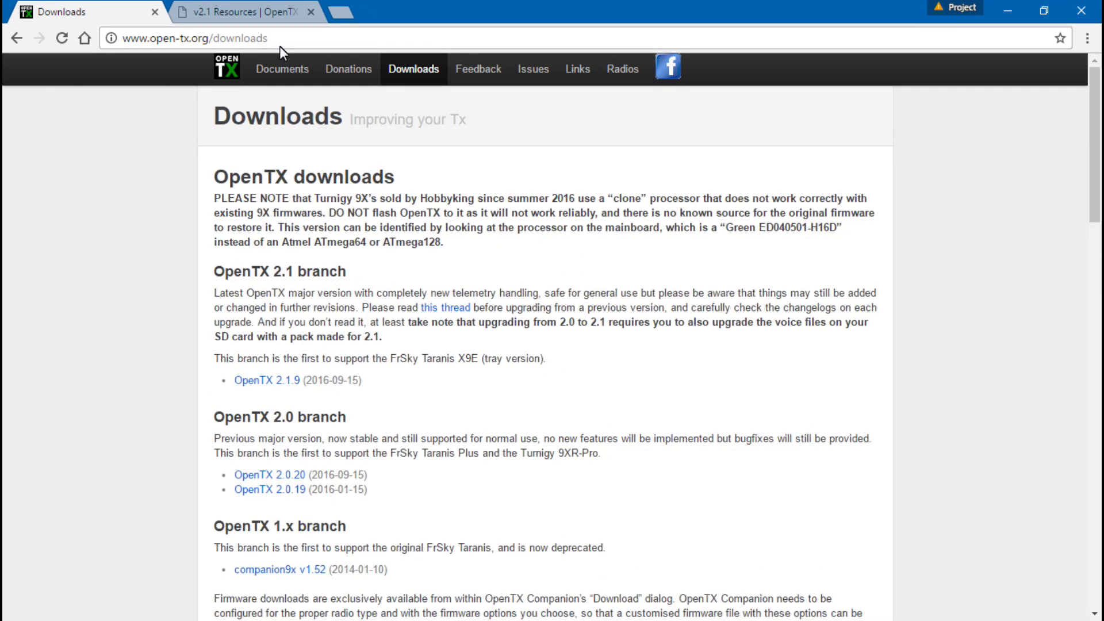
{"action": "left_click", "coordinate": [253, 13]}
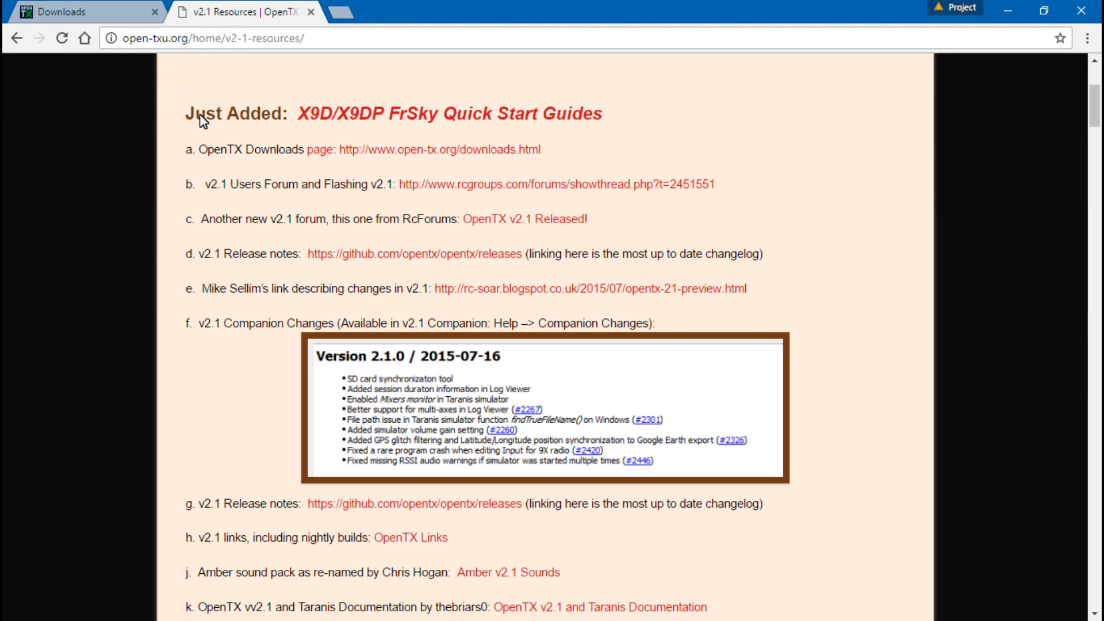
{"action": "left_click", "coordinate": [109, 12]}
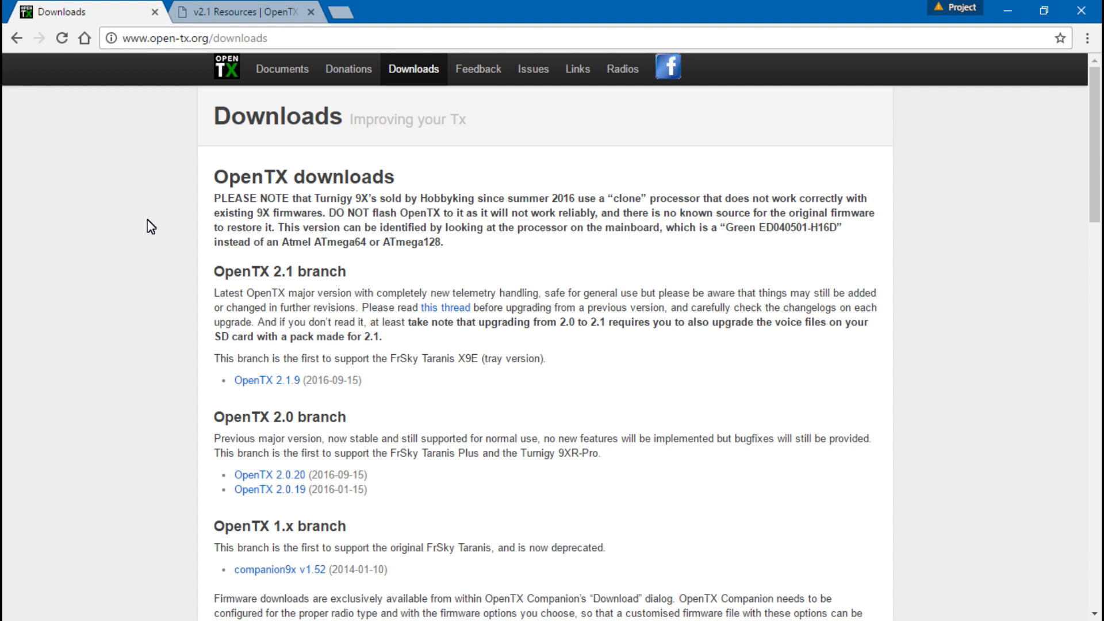
- Open the OpenTX 2.1.9 release page from the 2.1 branch on the OpenTX Downloads page
{"action": "left_click", "coordinate": [401, 68]}
{"action": "scroll", "coordinate": [181, 232], "scroll_direction": "down", "scroll_amount": 2}
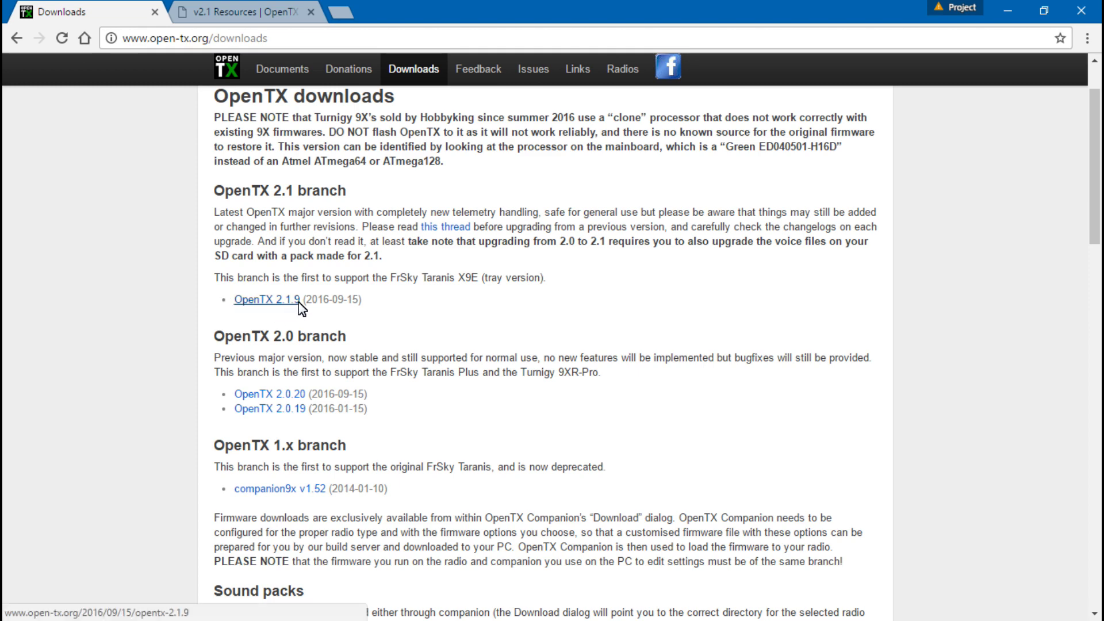
{"action": "left_click", "coordinate": [267, 300]}
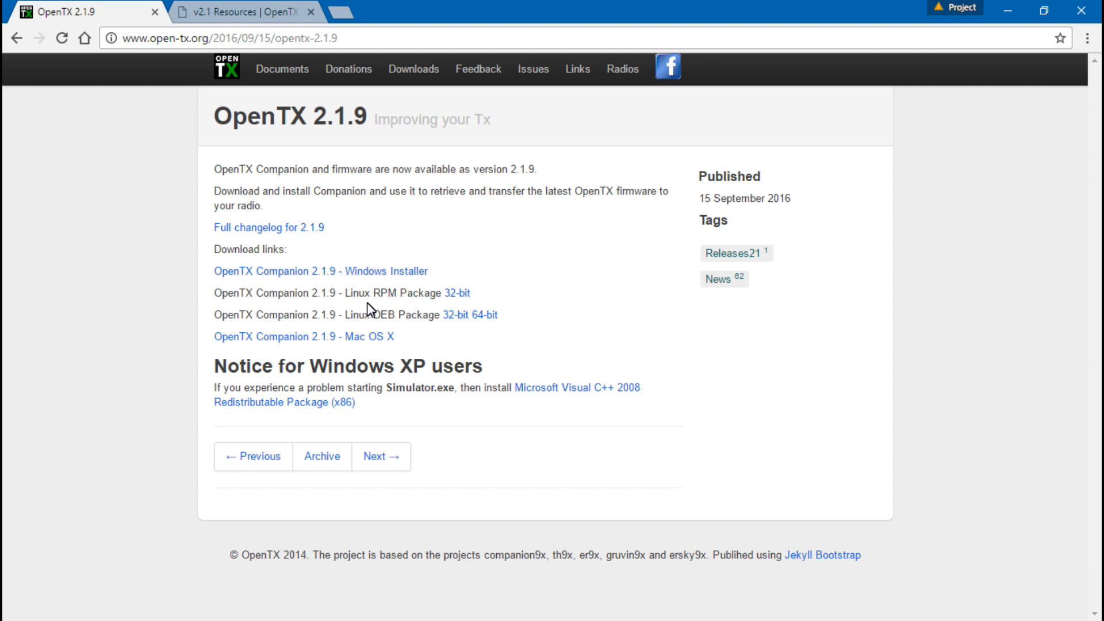
- Check where the Windows installer would be saved by viewing the Taranis folder inside the desktop's RC folder
{"action": "left_click", "coordinate": [371, 273]}
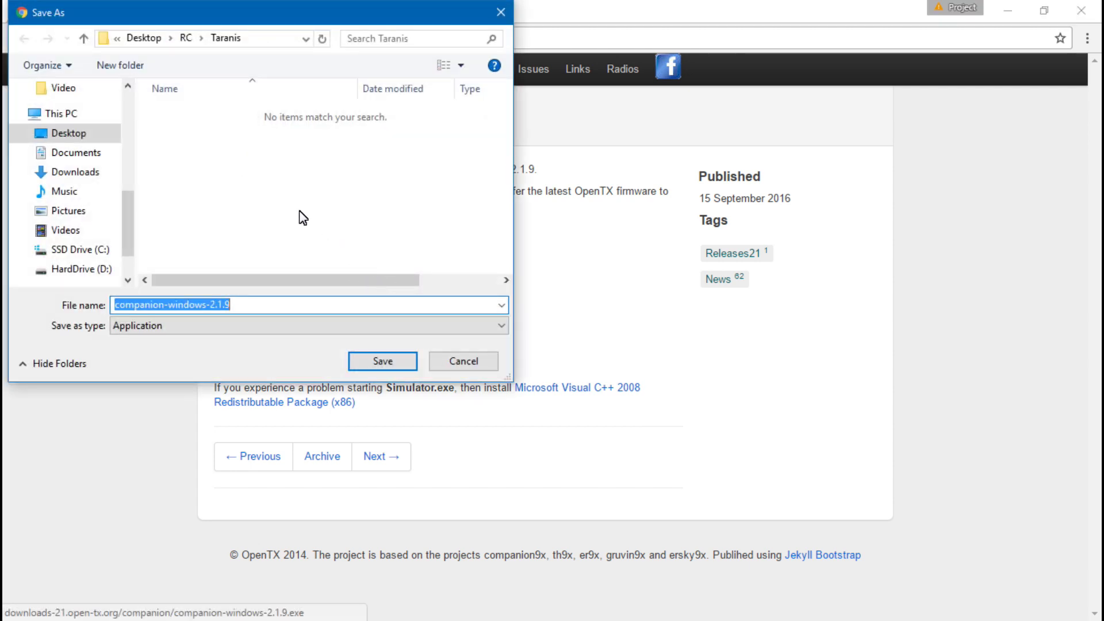
{"action": "left_click", "coordinate": [460, 361]}
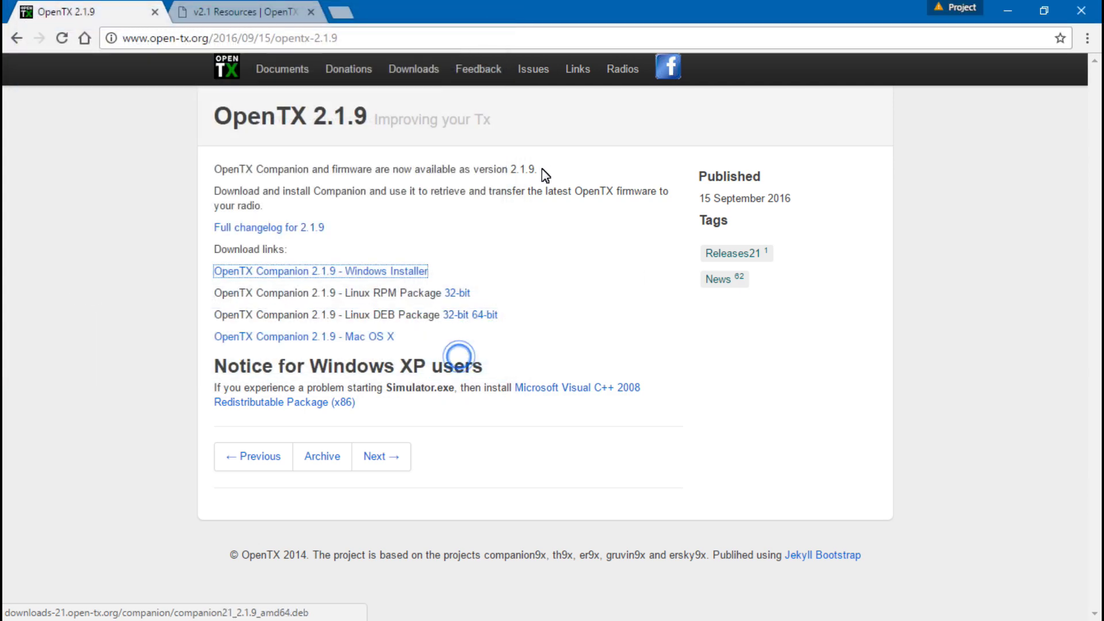
{"action": "left_click", "coordinate": [1008, 10]}
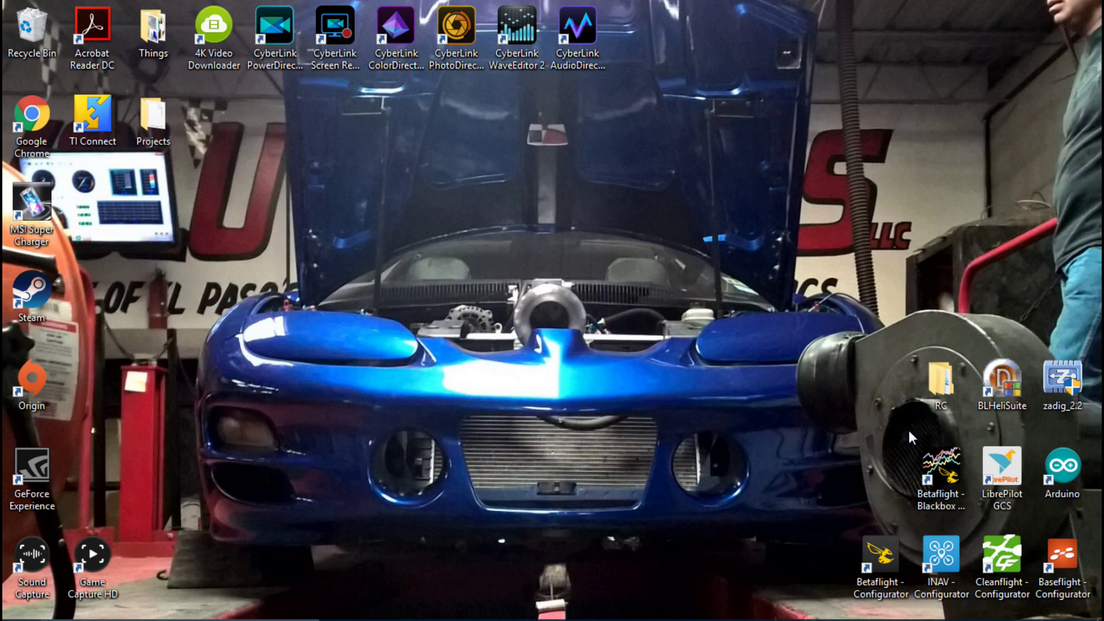
{"action": "double_click", "coordinate": [950, 390]}
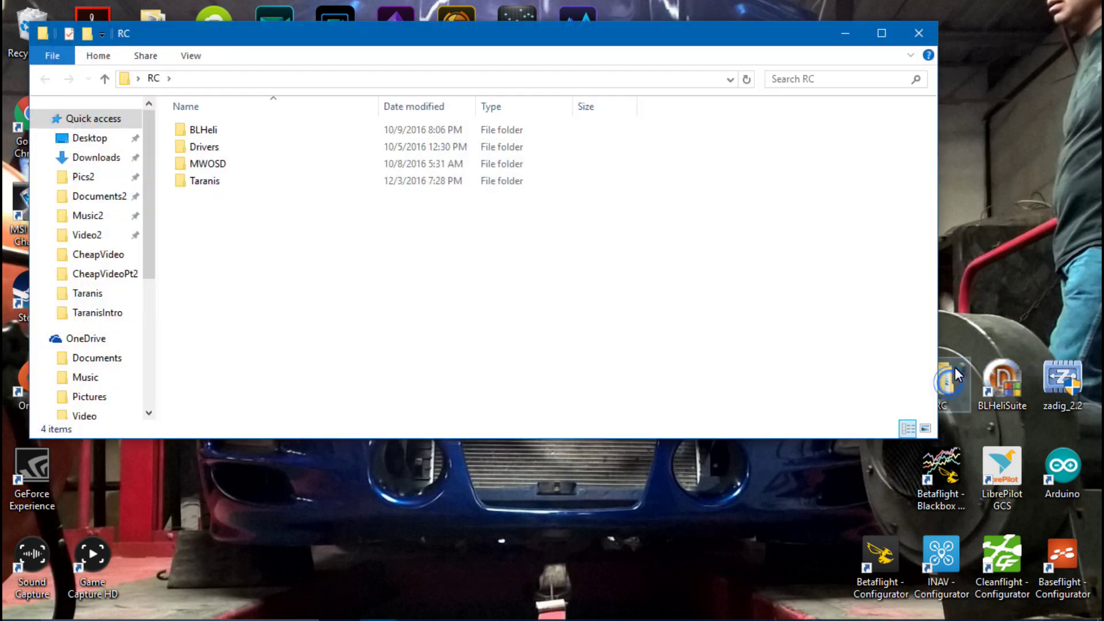
{"action": "double_click", "coordinate": [203, 183]}
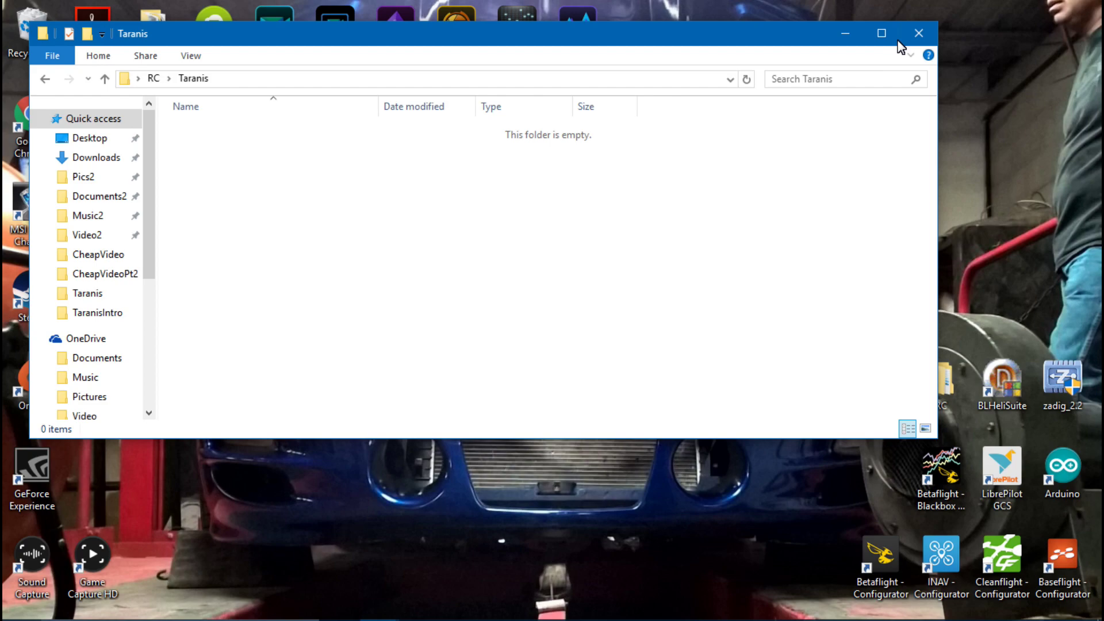
{"action": "left_click", "coordinate": [918, 33]}
- Back in the browser, download the OpenTX Companion 2.1.9 Windows Installer as companion-windows-2.1.9 into Desktop > RC > Taranis
{"action": "mouse_move", "coordinate": [520, 605]}
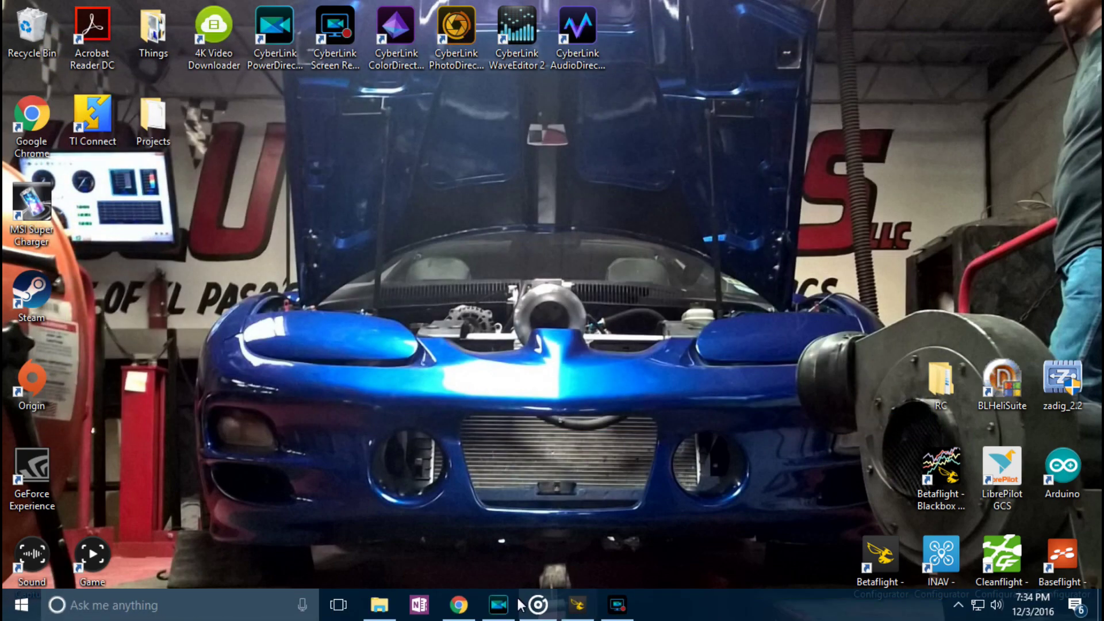
{"action": "left_click", "coordinate": [459, 605]}
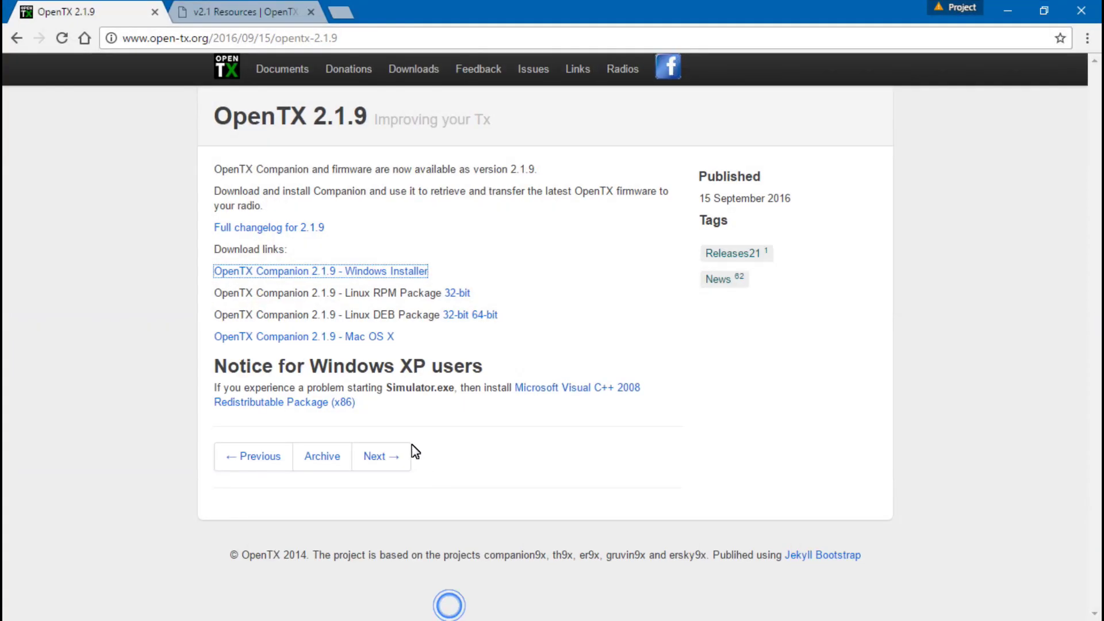
{"action": "left_click", "coordinate": [360, 276]}
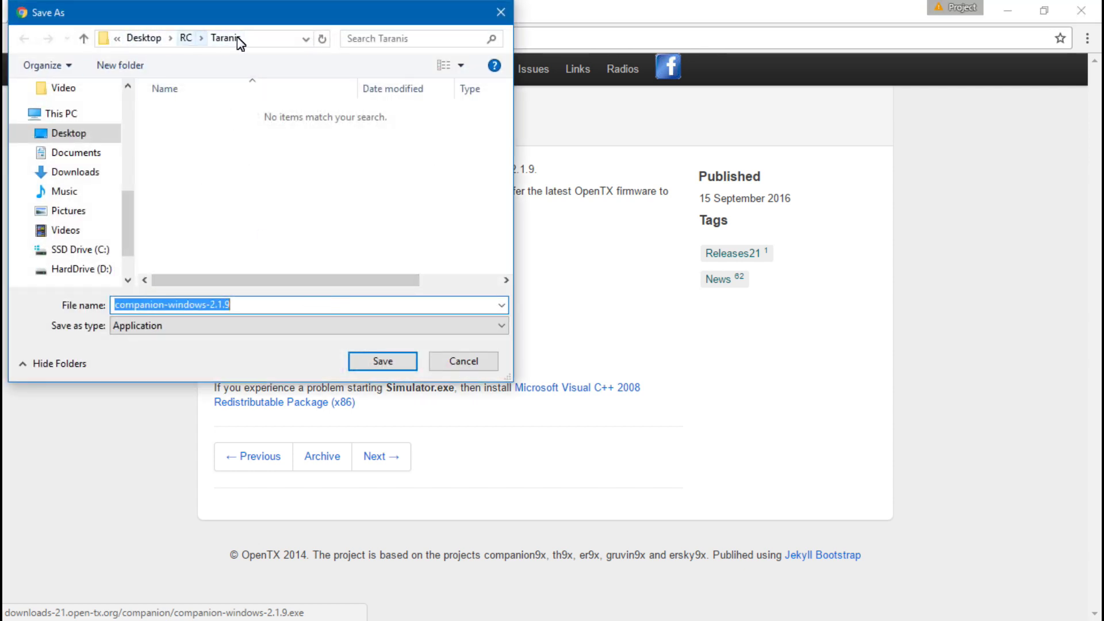
{"action": "left_click", "coordinate": [406, 360]}
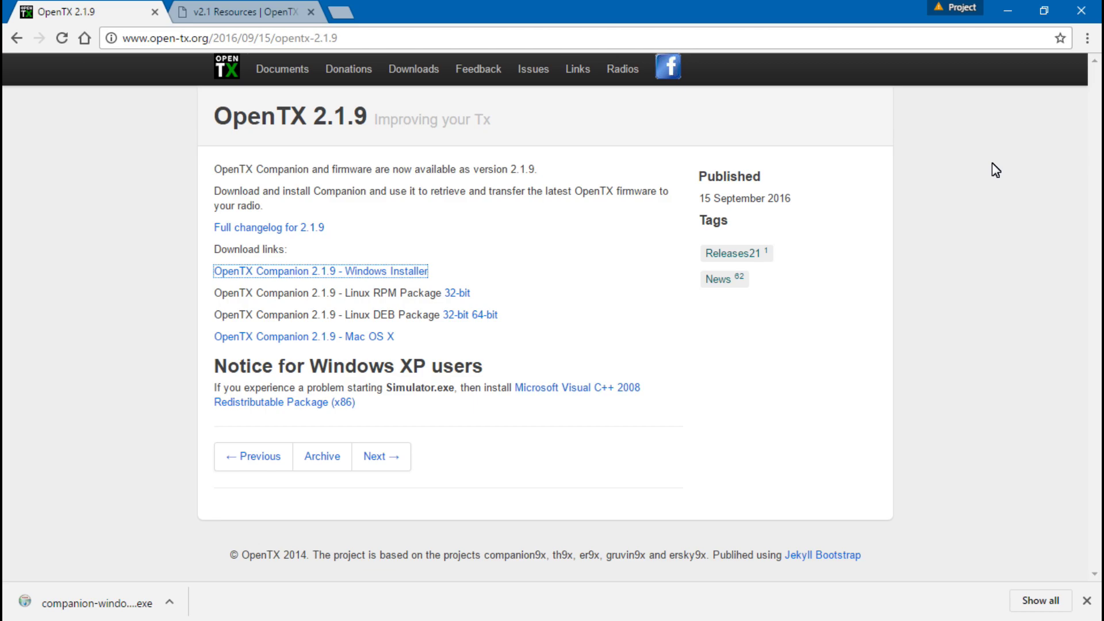
- Launch the companion-windows-2.1.9 installer from the Taranis folder inside the desktop's RC folder
{"action": "left_click", "coordinate": [1007, 10]}
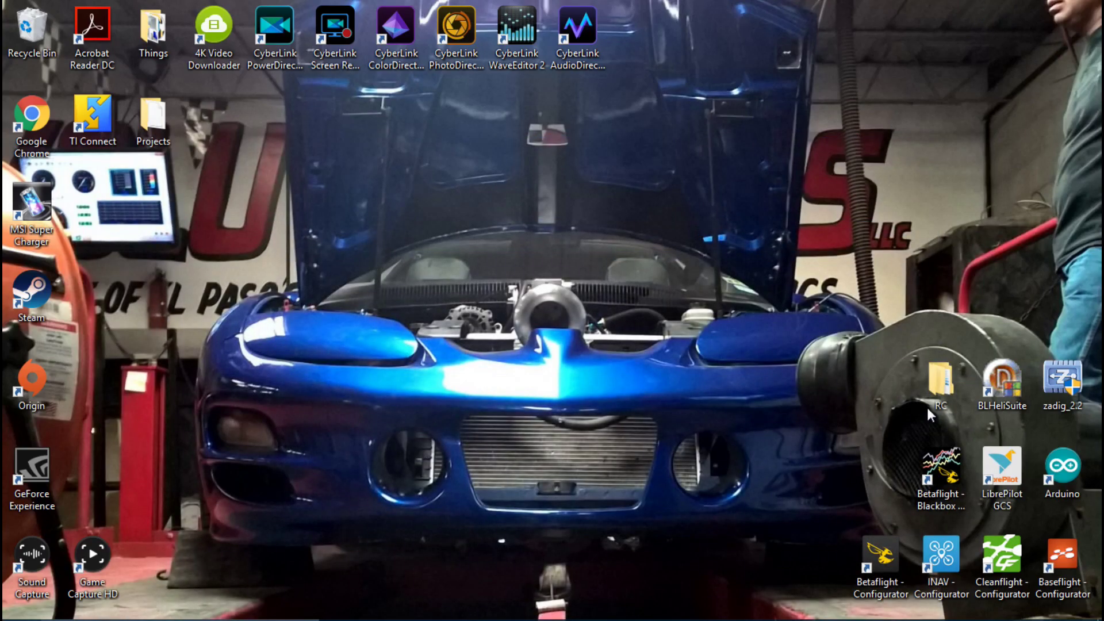
{"action": "double_click", "coordinate": [945, 392]}
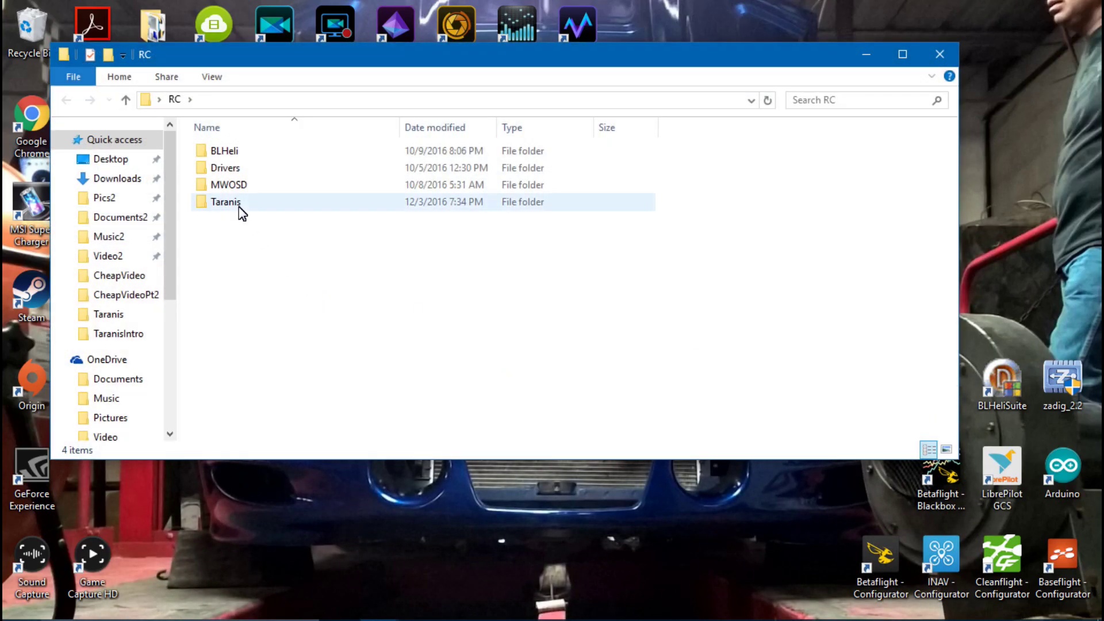
{"action": "double_click", "coordinate": [238, 205]}
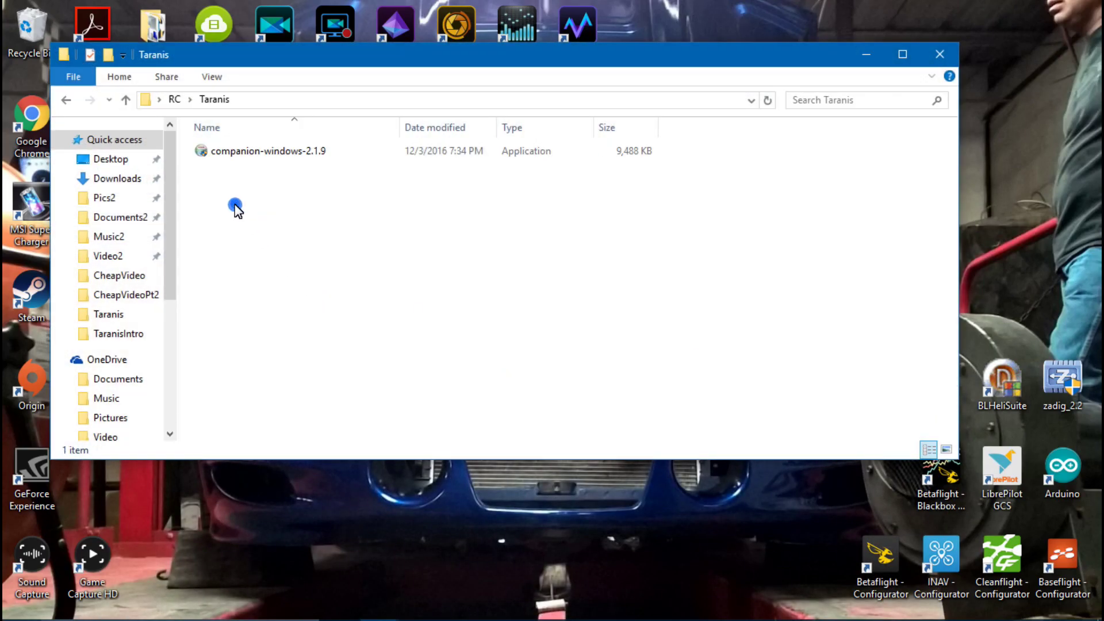
{"action": "double_click", "coordinate": [272, 154]}
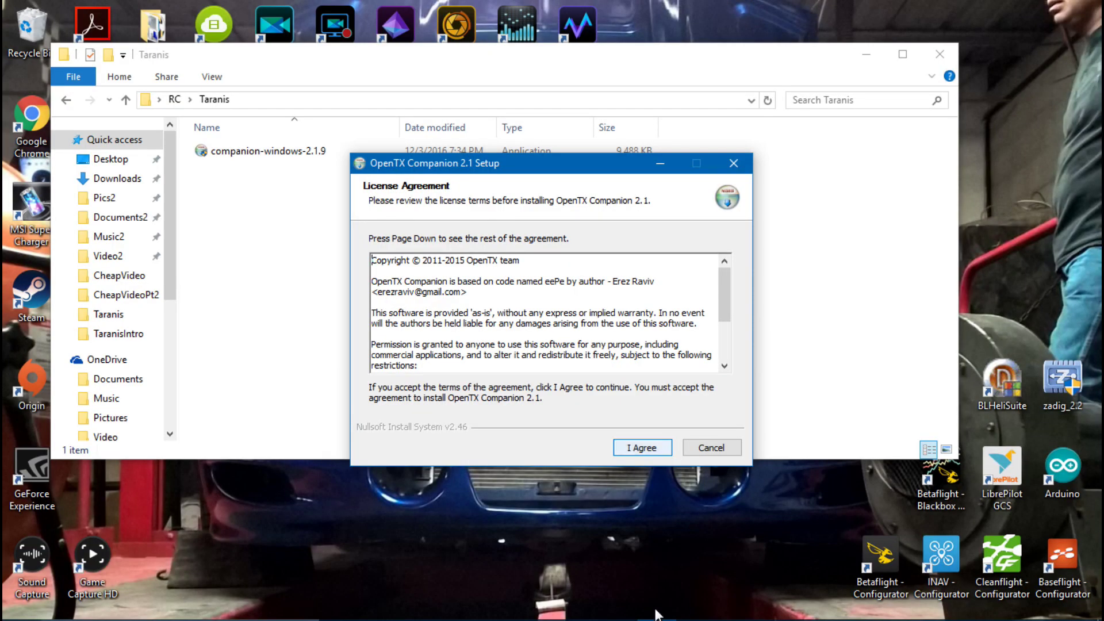
- Accept the license, install OpenTX Companion 2.1 with the default destination and Start Menu folder, and finish with it launching
{"action": "key", "text": "Return"}
{"action": "key", "text": "Return"}
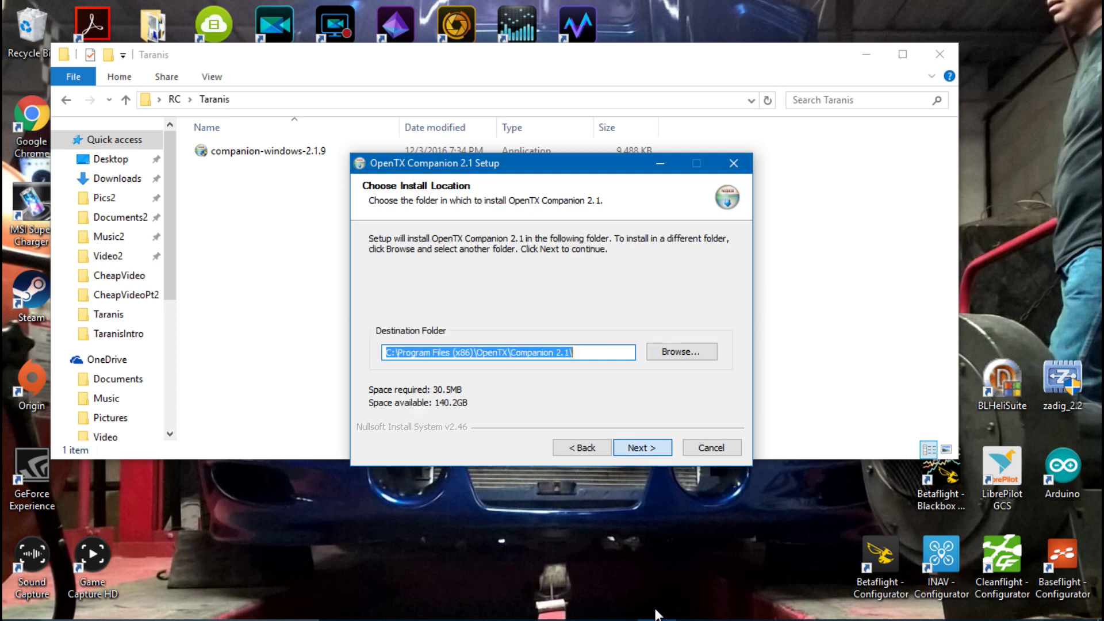
{"action": "key", "text": "Return"}
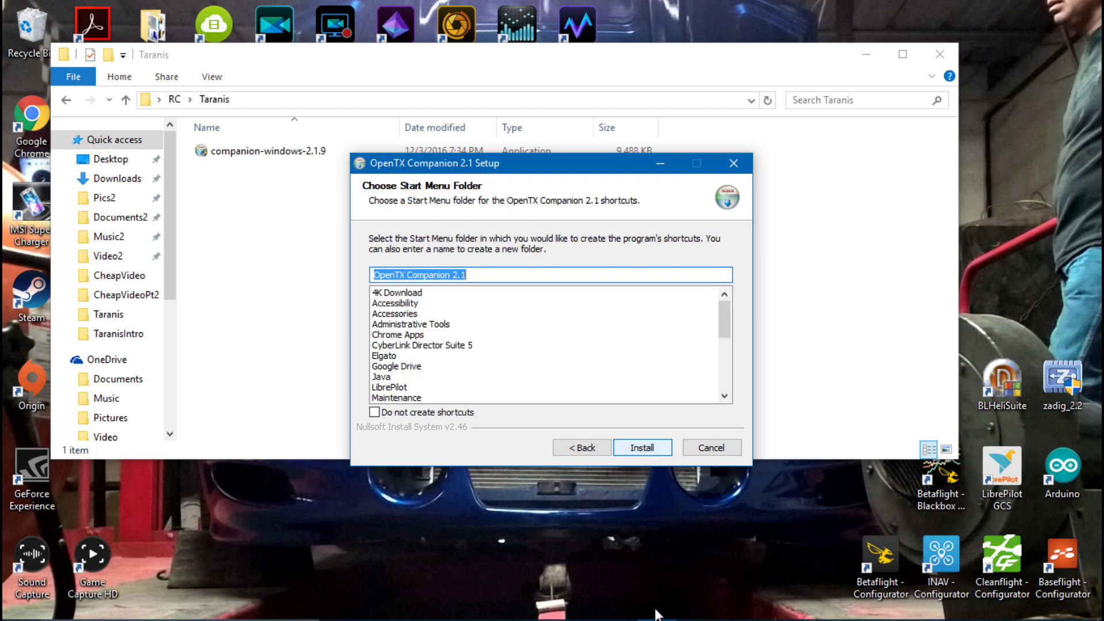
{"action": "key", "text": "Return"}
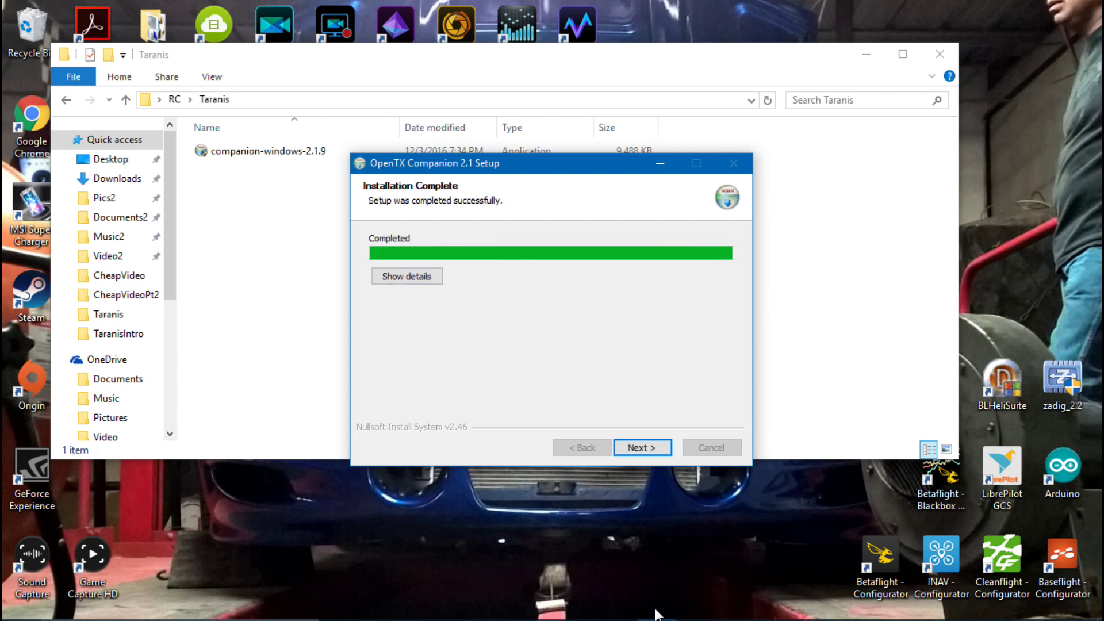
{"action": "key", "text": "Return"}
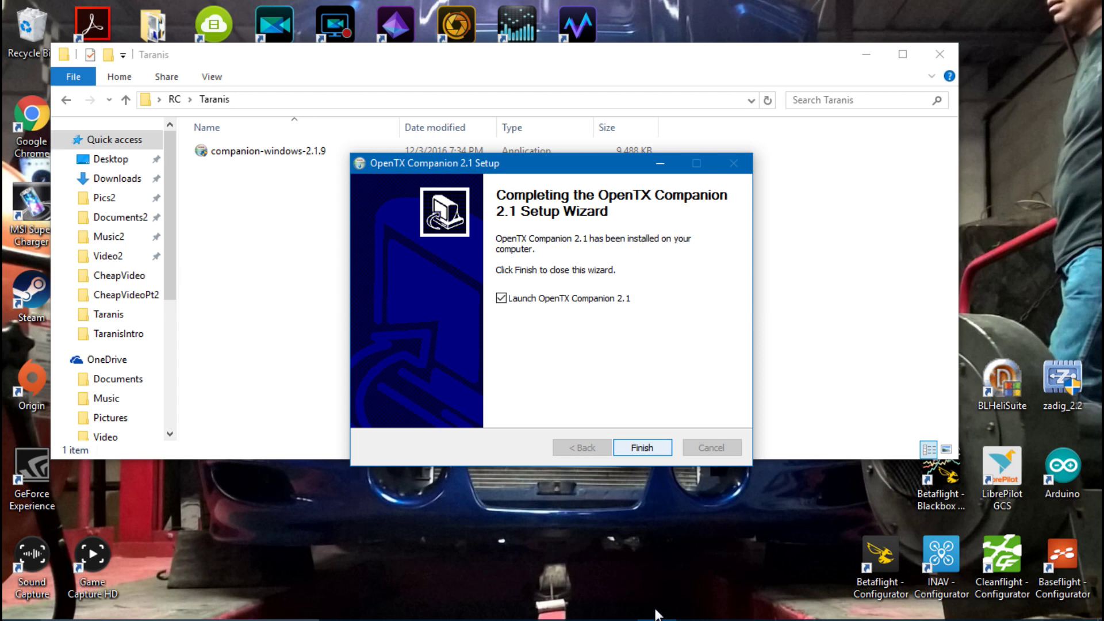
{"action": "left_click", "coordinate": [642, 448]}
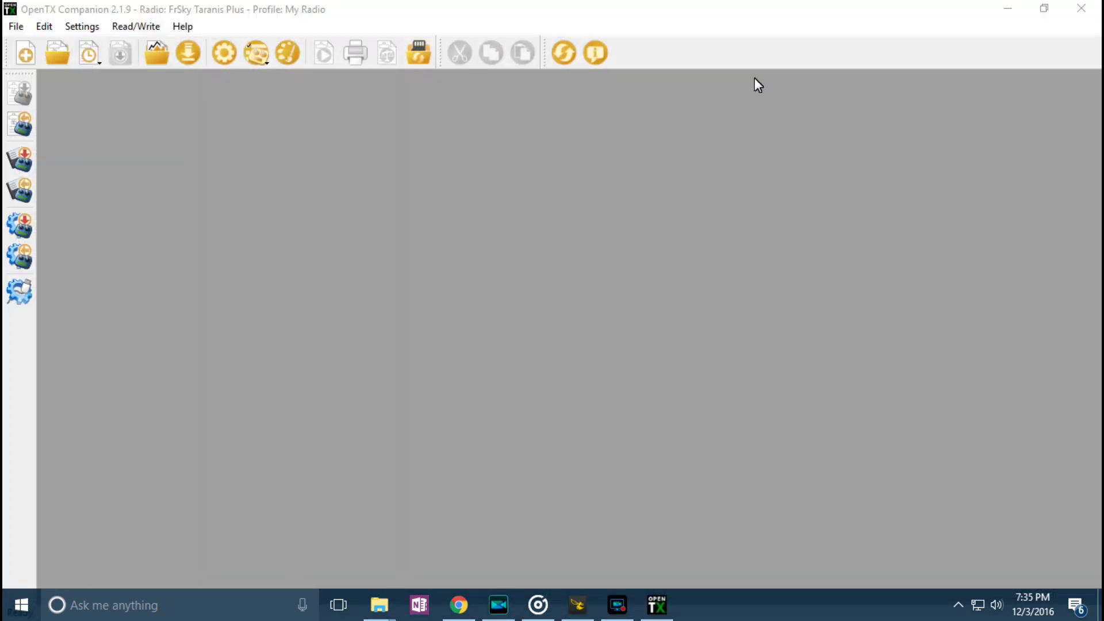
- Close OpenTX Companion and the Taranis folder window
{"action": "left_click", "coordinate": [1083, 14]}
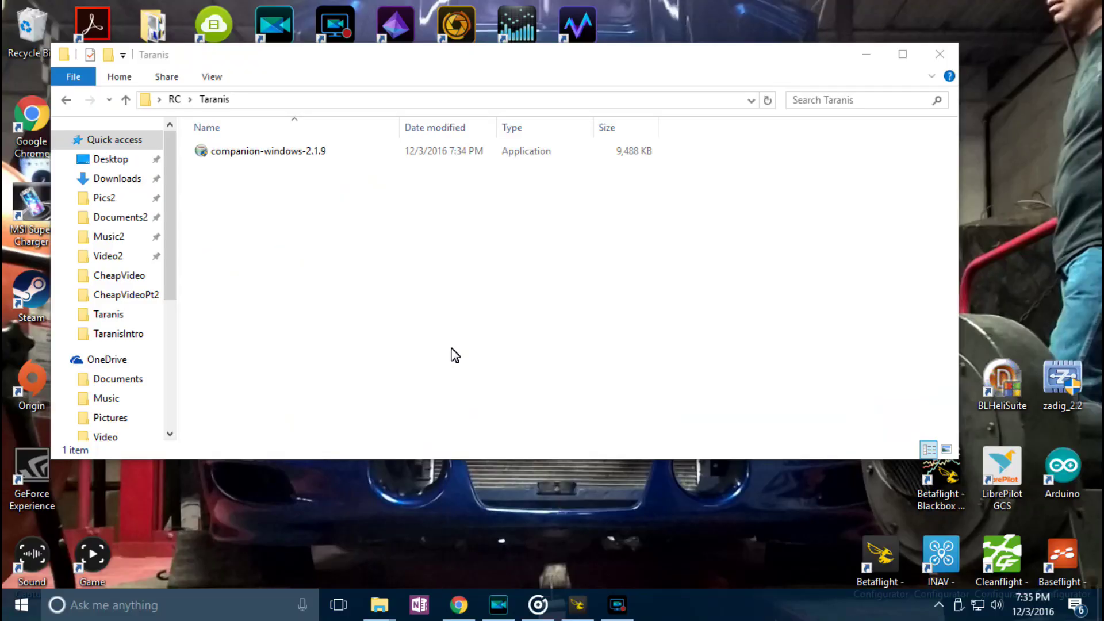
{"action": "left_click", "coordinate": [940, 55]}
{"action": "left_click", "coordinate": [943, 55]}
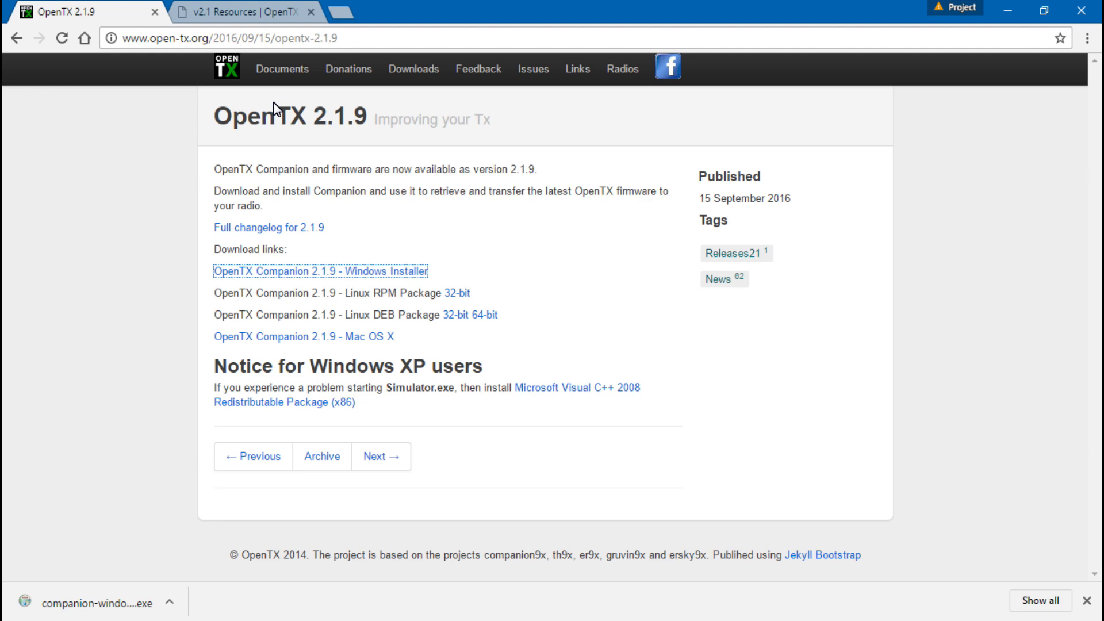
- Locate the Zadig 2.1.0 driver installer for Taranis flashing under Other Downloads on the OpenTX Downloads page
{"action": "left_click", "coordinate": [413, 68]}
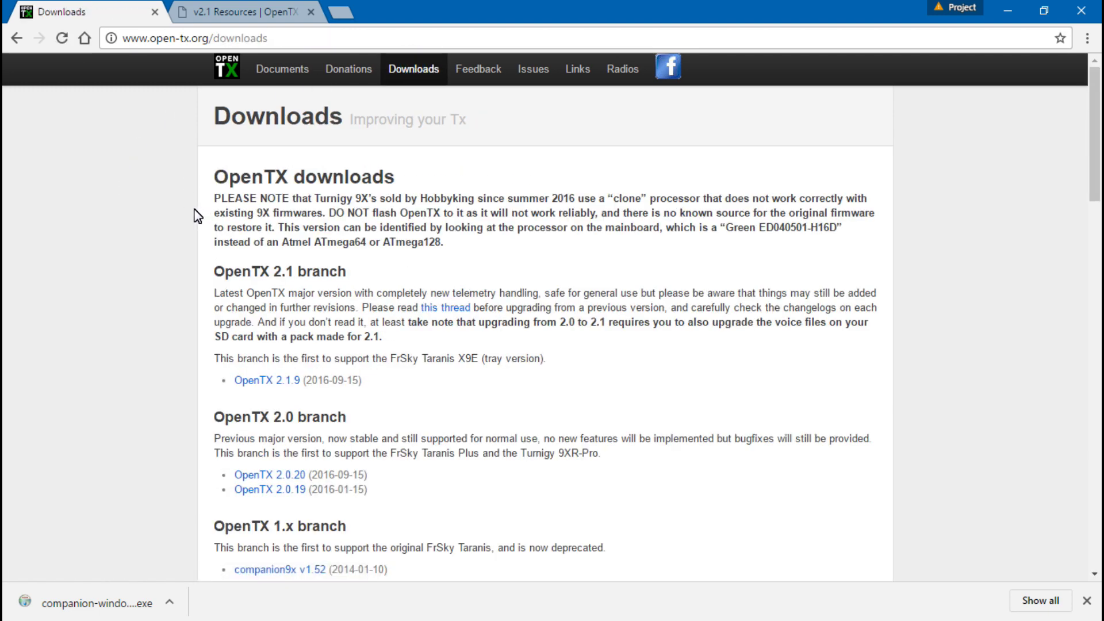
{"action": "scroll", "coordinate": [178, 253], "scroll_direction": "down", "scroll_amount": 20}
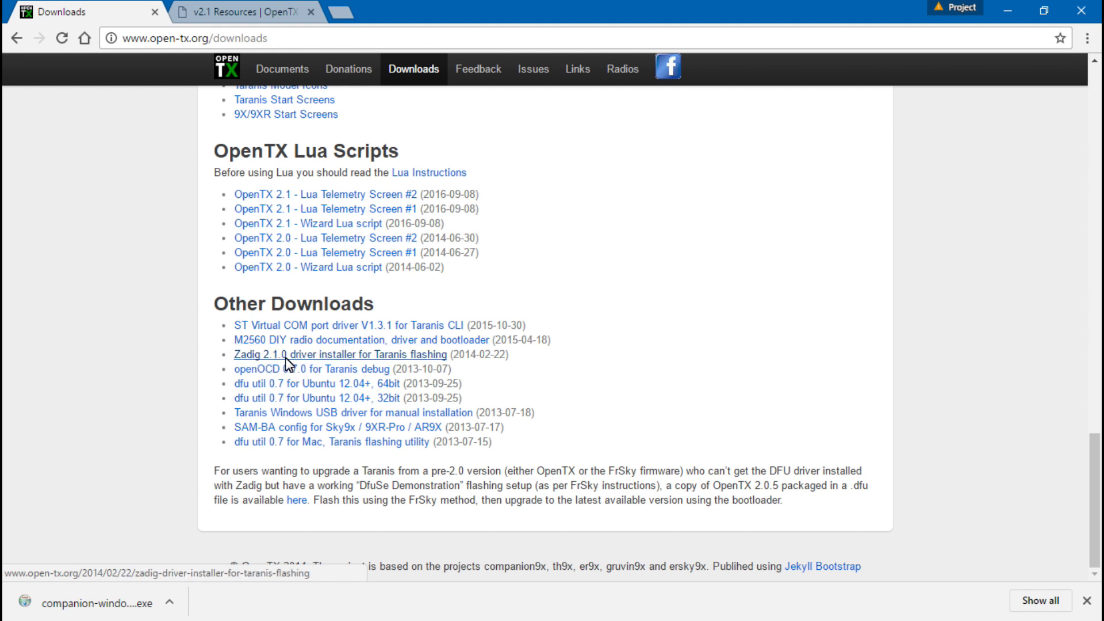
{"action": "left_click", "coordinate": [1008, 10]}
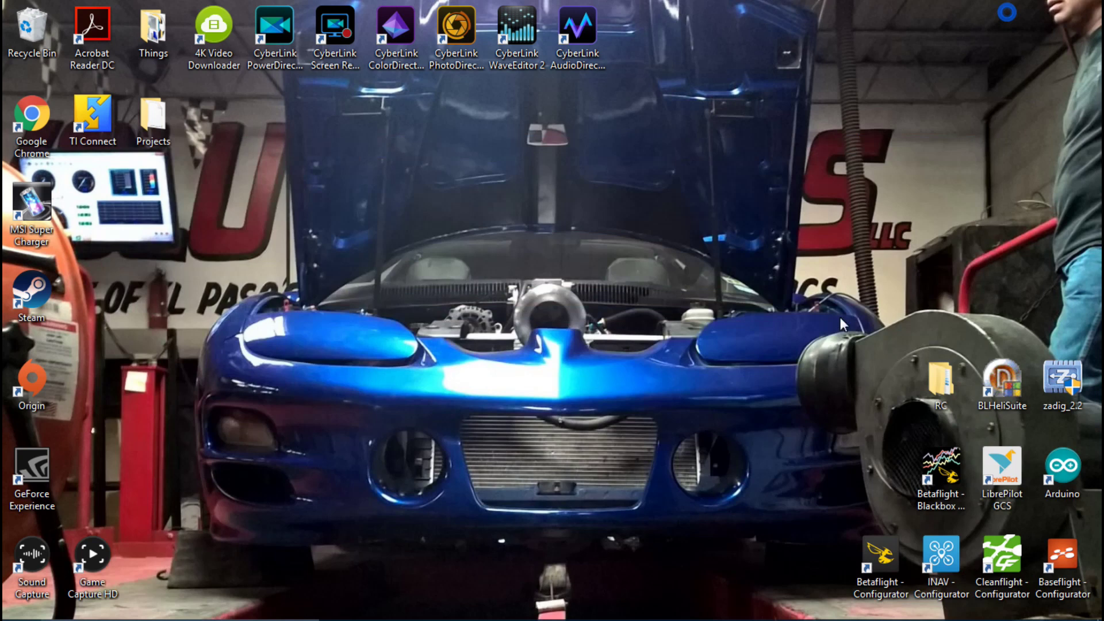
- Switch to Betaflight Configurator and view the Zadig download link on its welcome page
{"action": "mouse_move", "coordinate": [744, 614]}
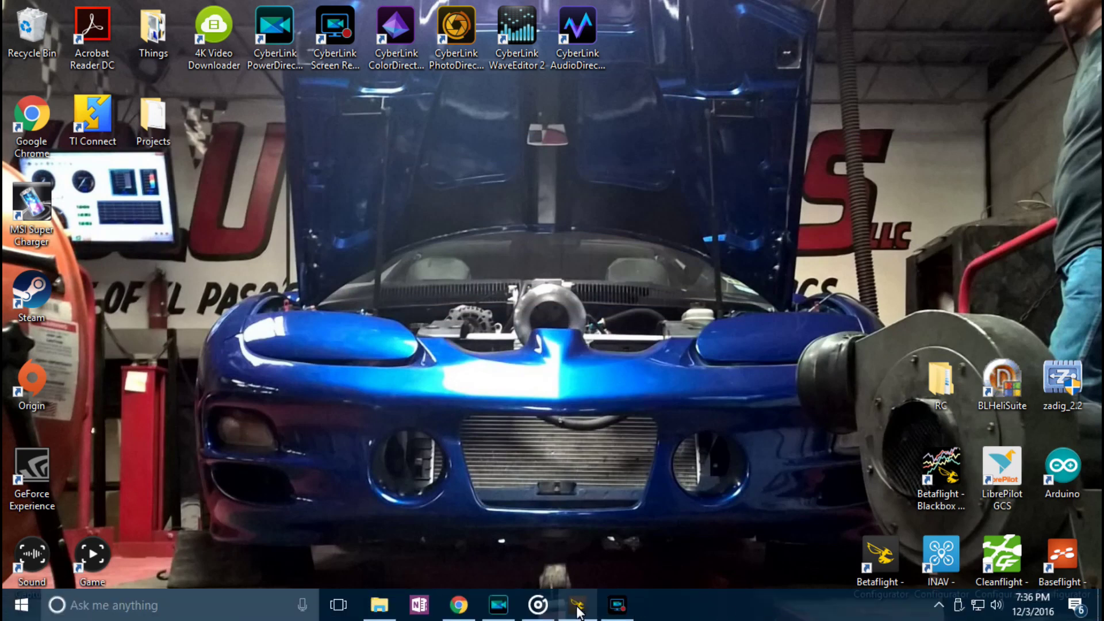
{"action": "left_click", "coordinate": [577, 605]}
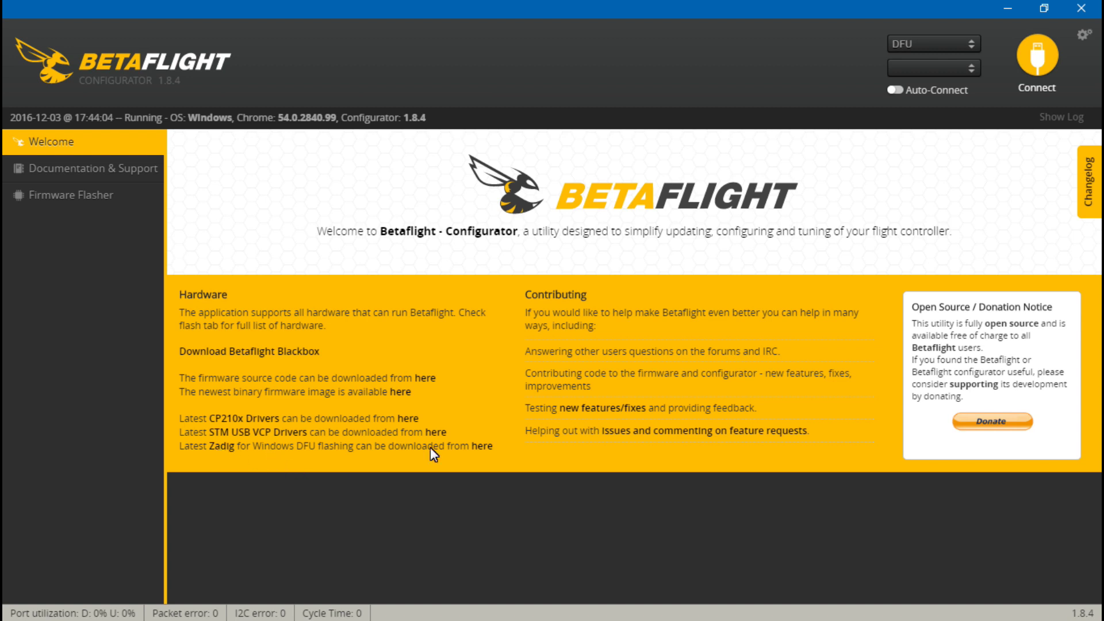
{"action": "left_click", "coordinate": [1009, 11]}
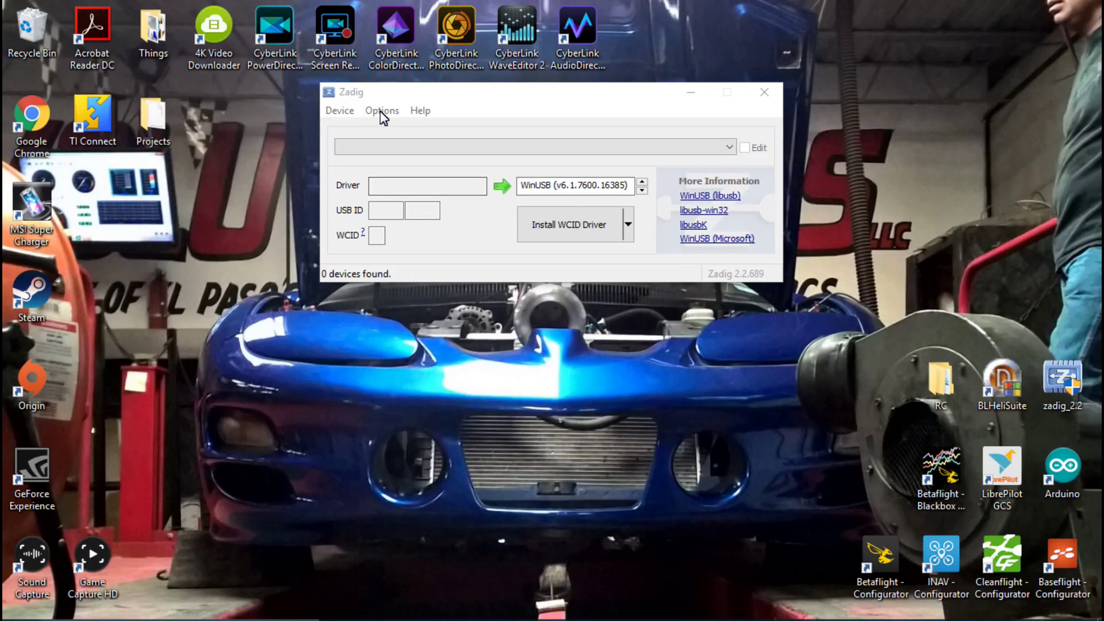
- In Zadig, list all devices and select STM32 BOOTLOADER as the device
{"action": "left_click", "coordinate": [382, 112]}
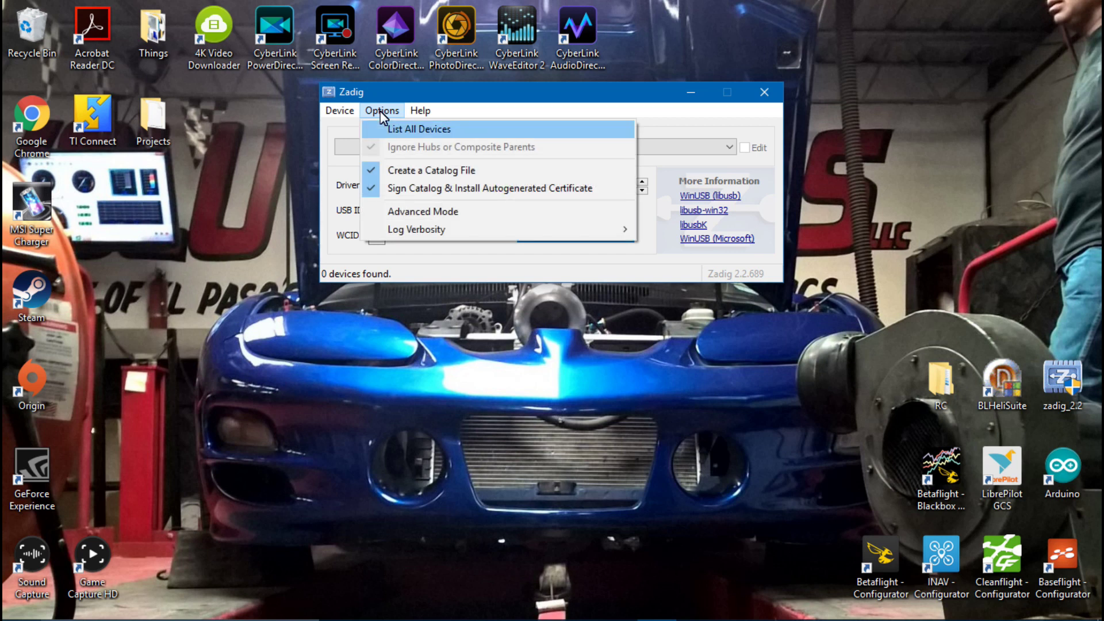
{"action": "key", "text": "Return"}
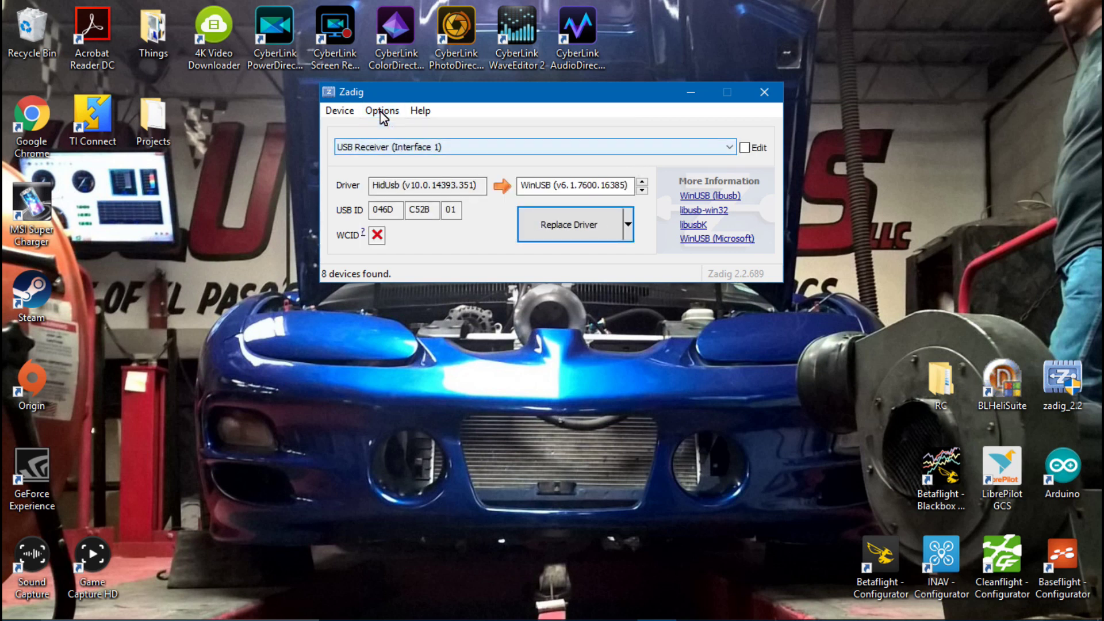
{"action": "key", "text": "alt+Down"}
{"action": "key", "text": "Down"}
{"action": "key", "text": "Down"}
{"action": "key", "text": "Down"}
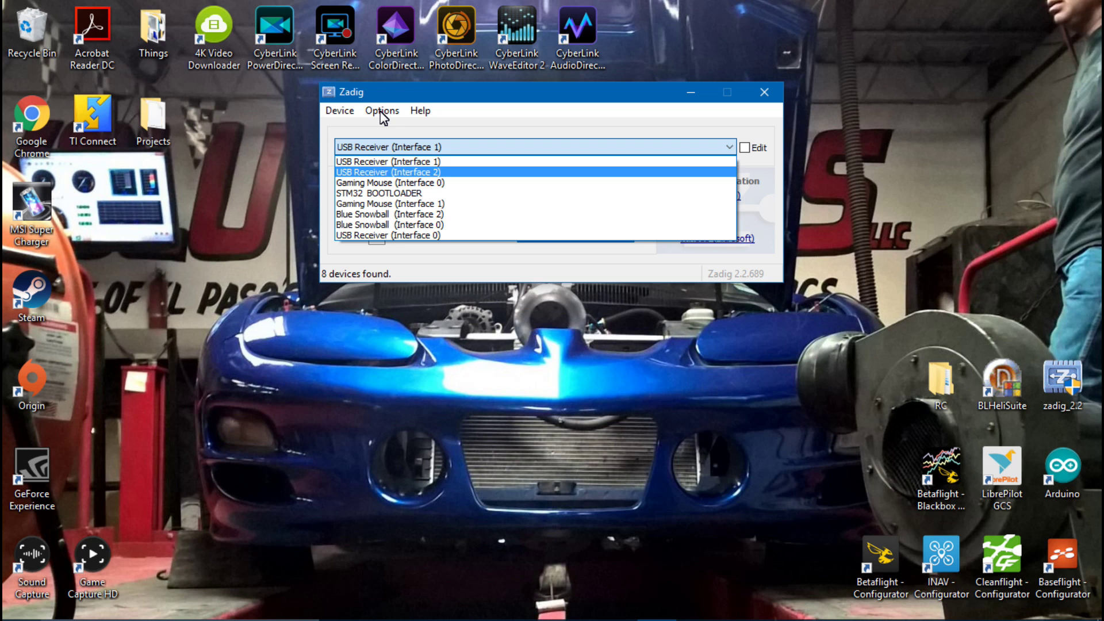
{"action": "key", "text": "Return"}
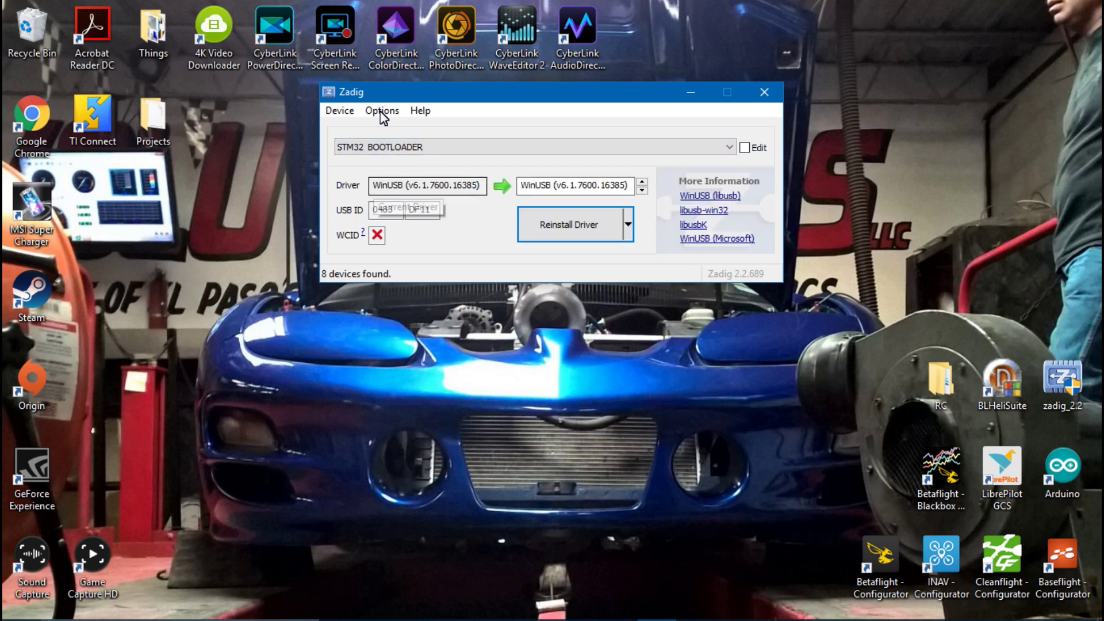
- Go through the replacement drivers for STM32 BOOTLOADER and settle on WinUSB (v6.1.7600.16385)
{"action": "key", "text": "Tab"}
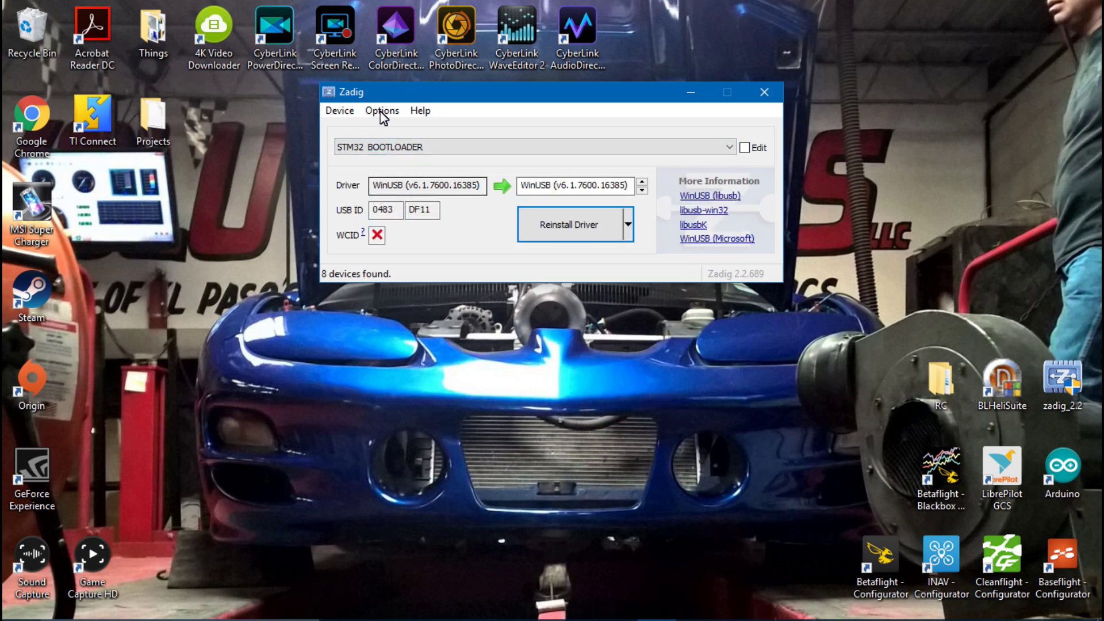
{"action": "key", "text": "Tab"}
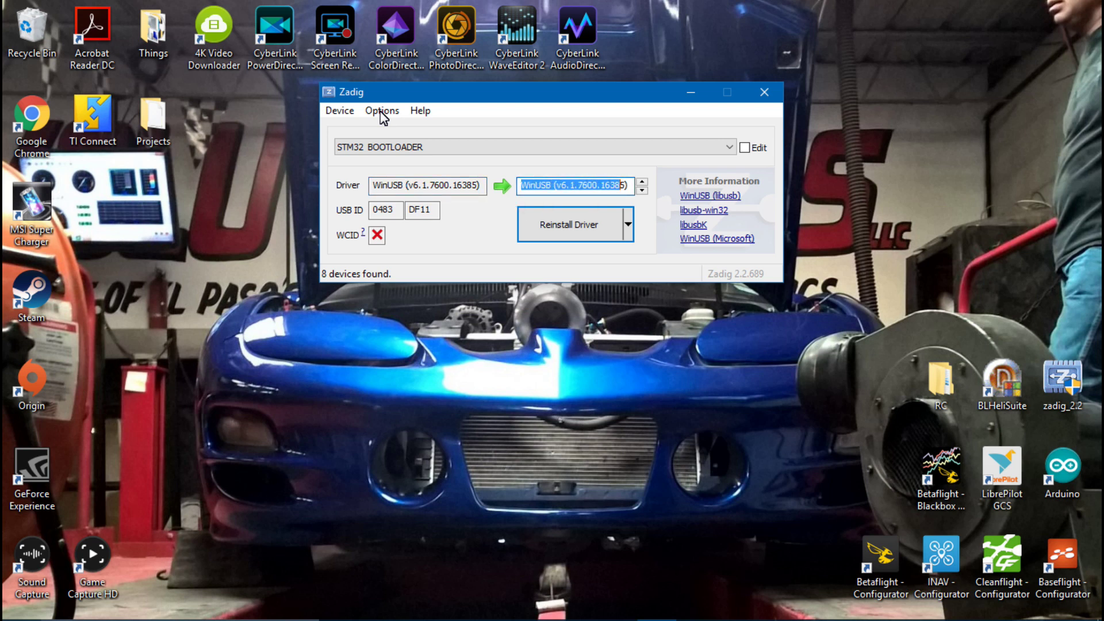
{"action": "key", "text": "shift+F10"}
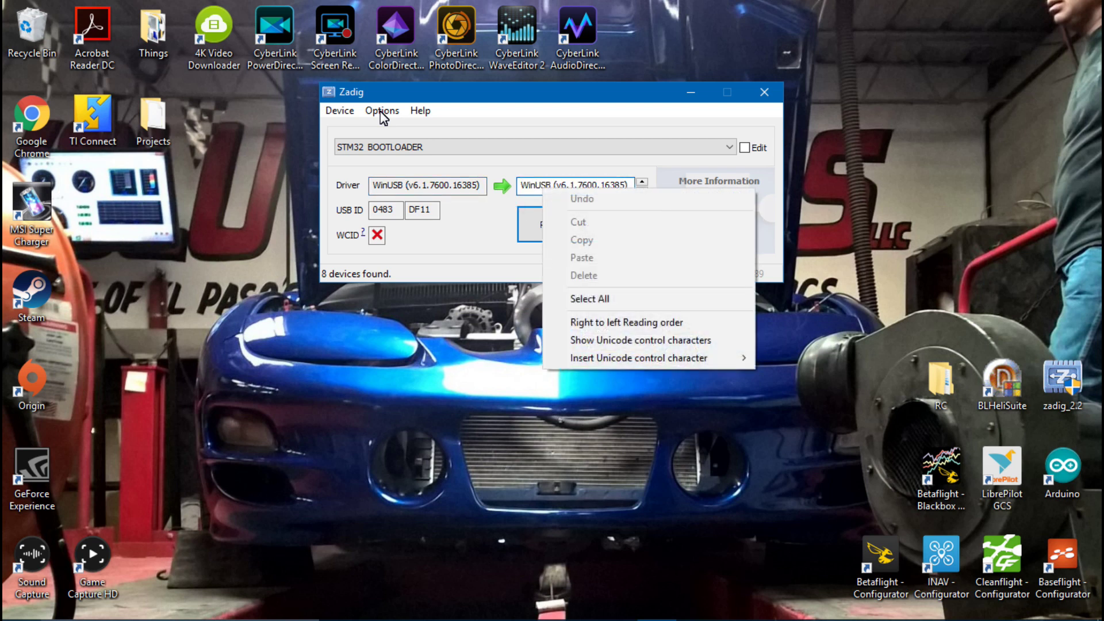
{"action": "key", "text": "Escape"}
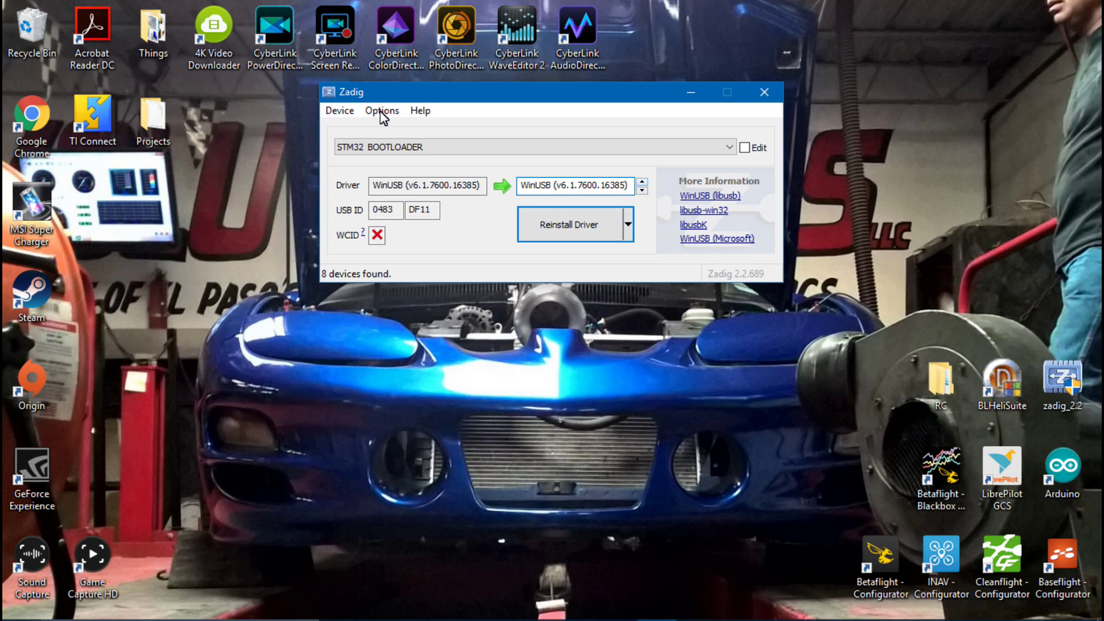
{"action": "key", "text": "Up"}
{"action": "key", "text": "Up"}
{"action": "key", "text": "Up"}
{"action": "key", "text": "Down"}
{"action": "key", "text": "Up"}
{"action": "key", "text": "Down"}
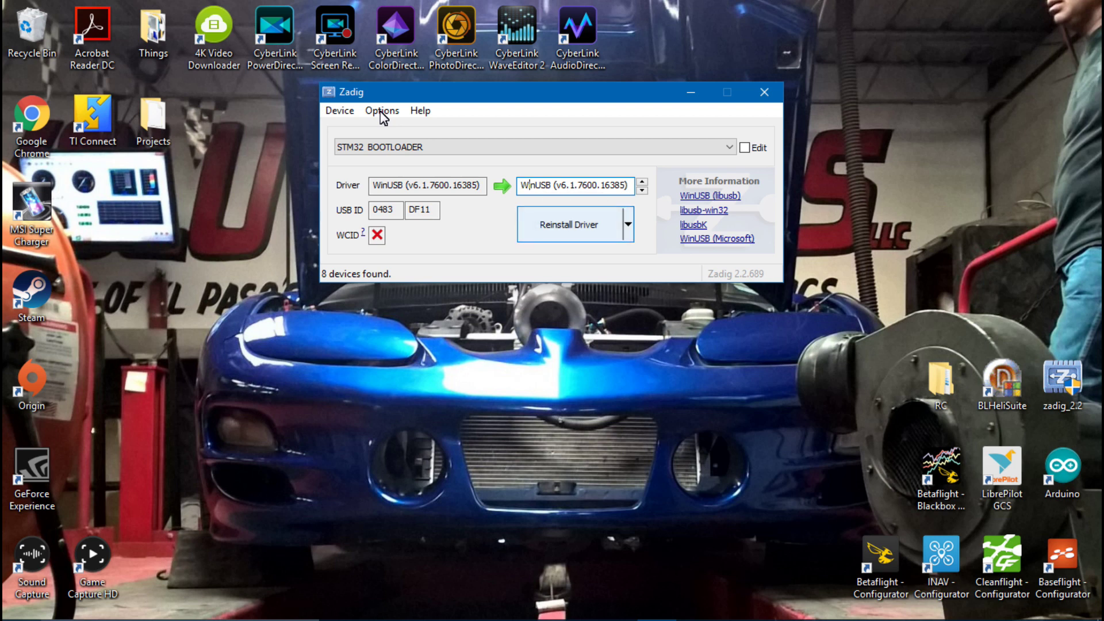
- Reinstall the WinUSB driver for STM32 BOOTLOADER, dismiss the installation message and close Zadig
{"action": "key", "text": "Return"}
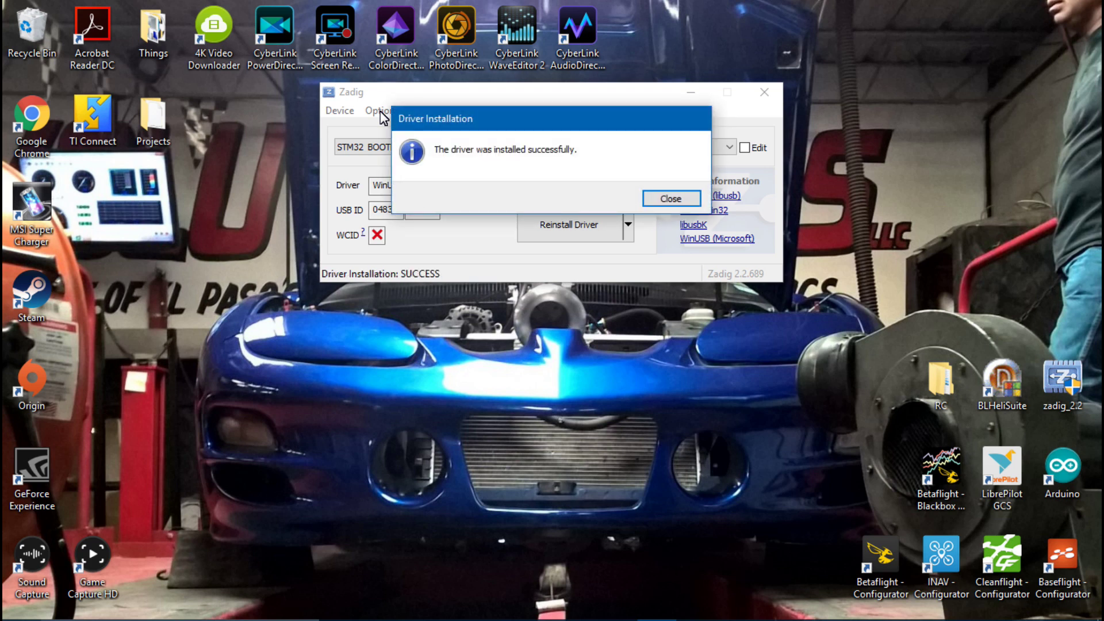
{"action": "key", "text": "Return"}
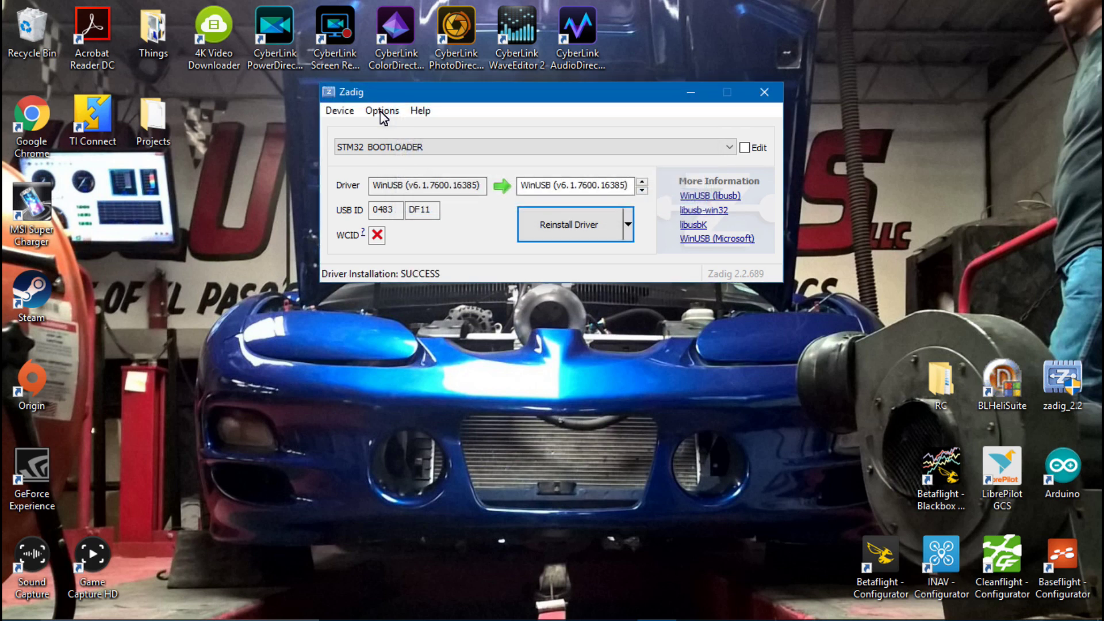
{"action": "key", "text": "alt+F4"}
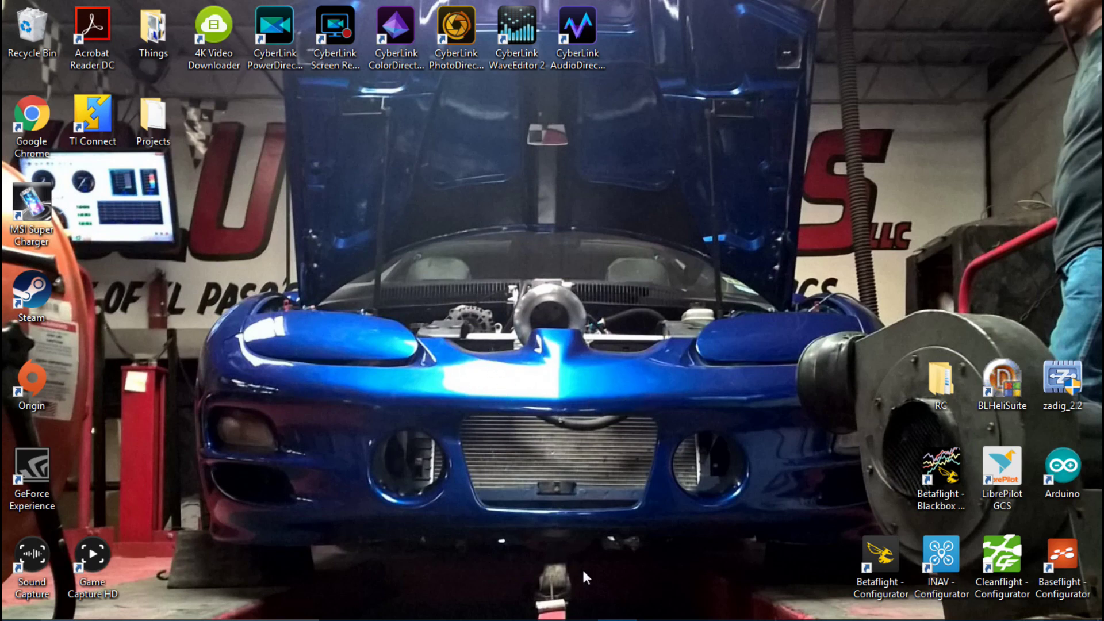
- Launch the companion application from the OpenTX\Companion 2.1 folder in Program Files (x86) on the SSD Drive (C:)
{"action": "mouse_move", "coordinate": [516, 618]}
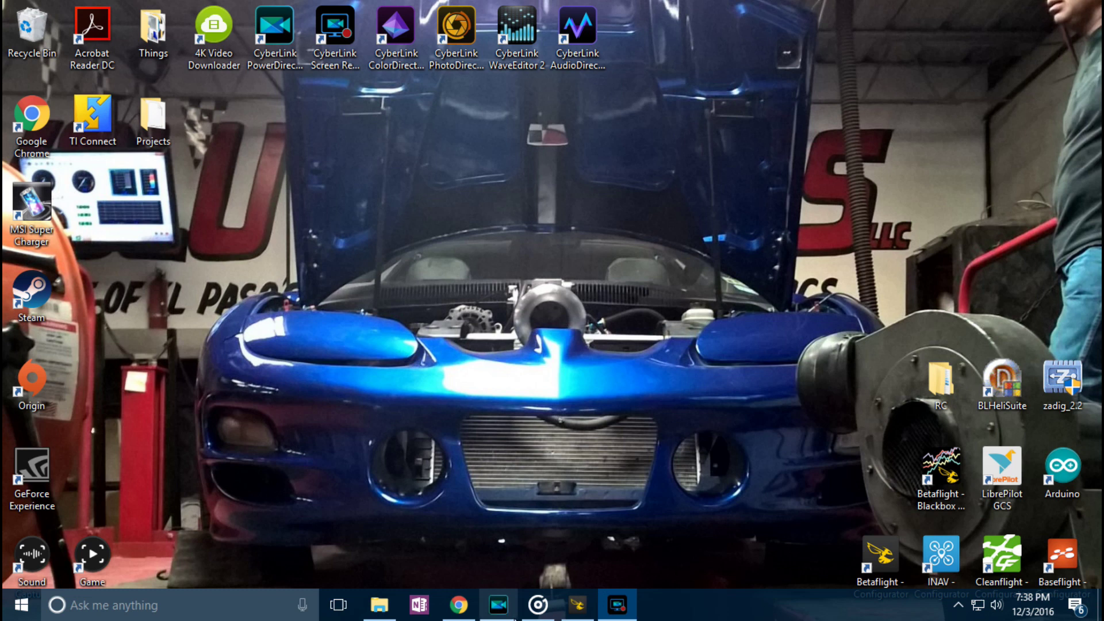
{"action": "left_click", "coordinate": [379, 605]}
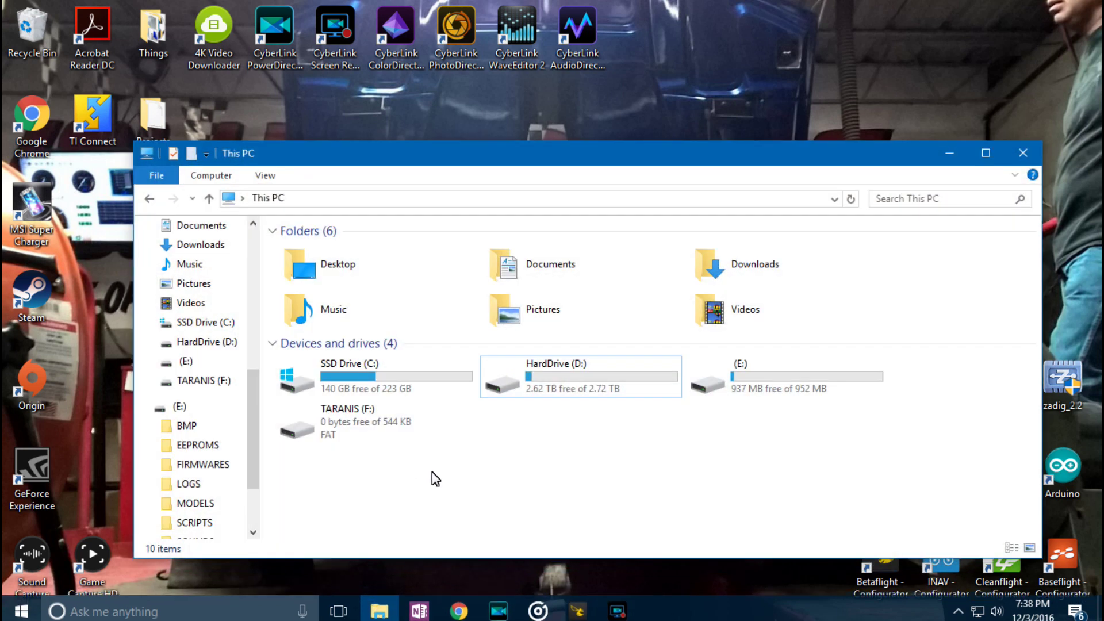
{"action": "left_click_drag", "start_coordinate": [248, 398], "coordinate": [242, 332]}
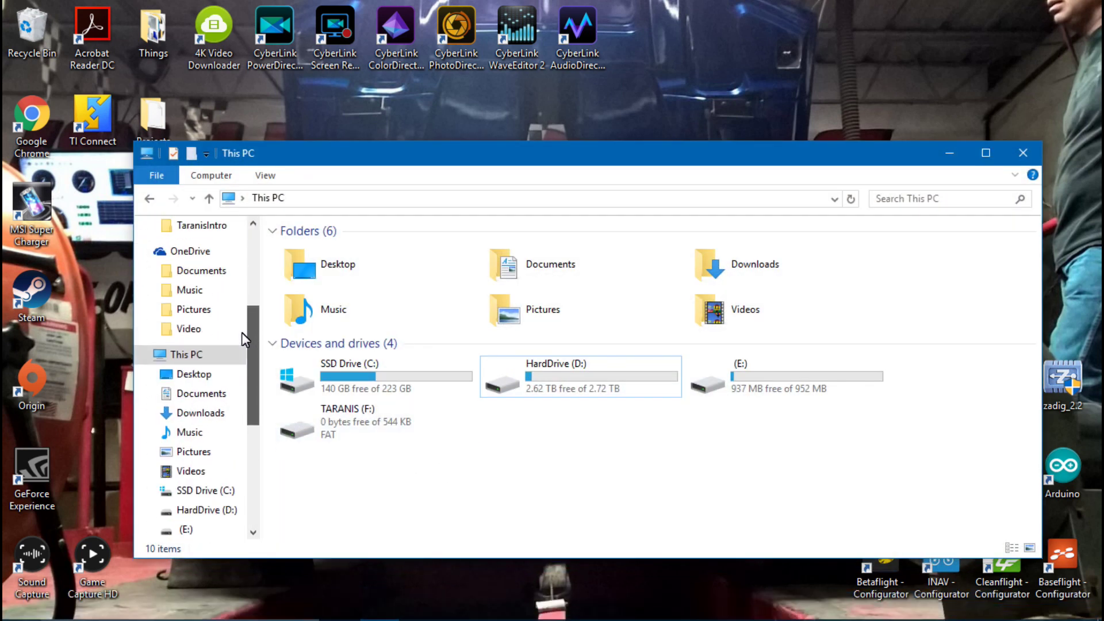
{"action": "left_click", "coordinate": [176, 354]}
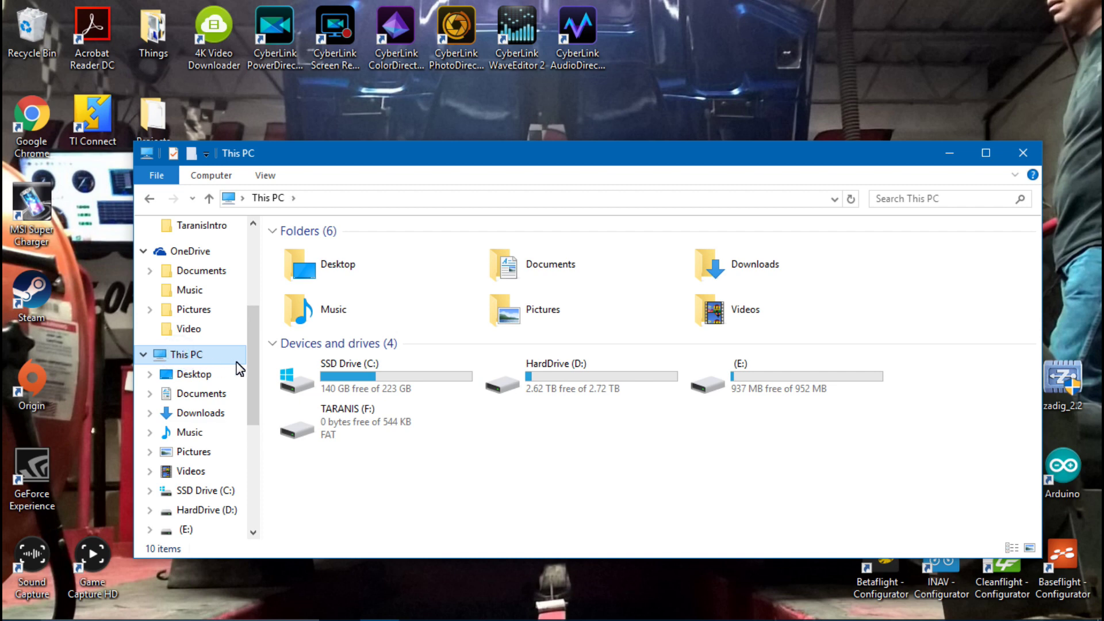
{"action": "double_click", "coordinate": [384, 370]}
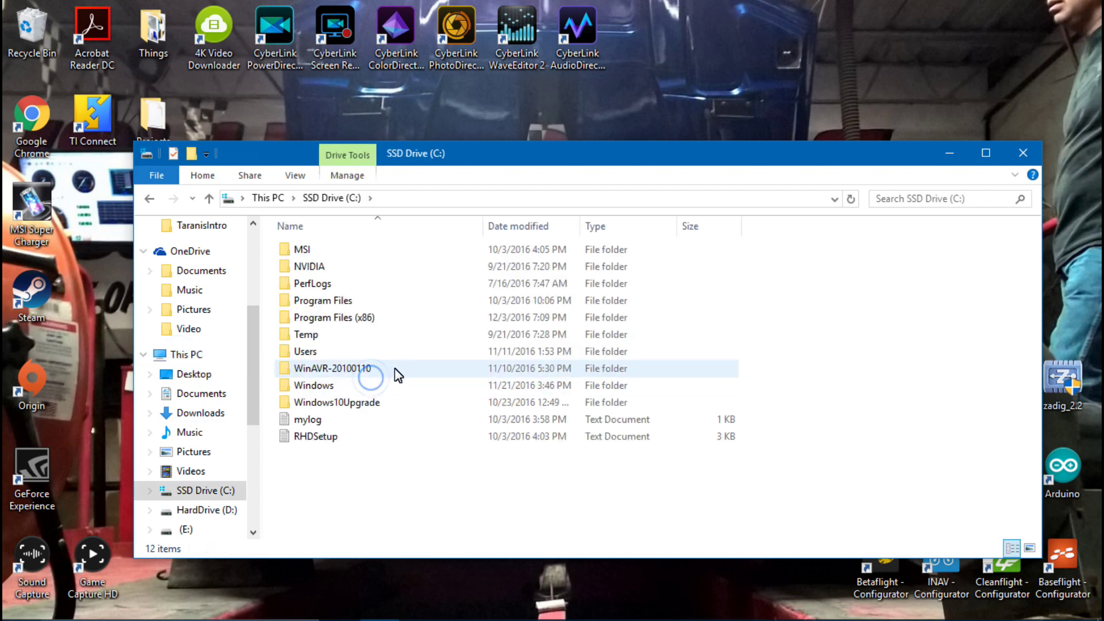
{"action": "double_click", "coordinate": [345, 318]}
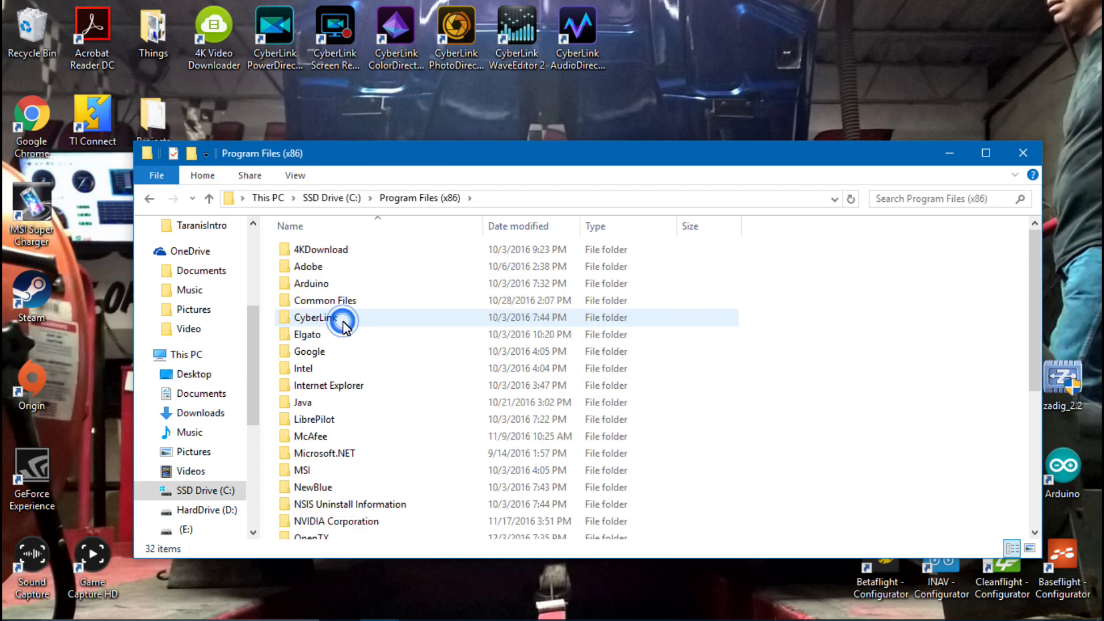
{"action": "scroll", "coordinate": [395, 414], "scroll_direction": "down", "scroll_amount": 1}
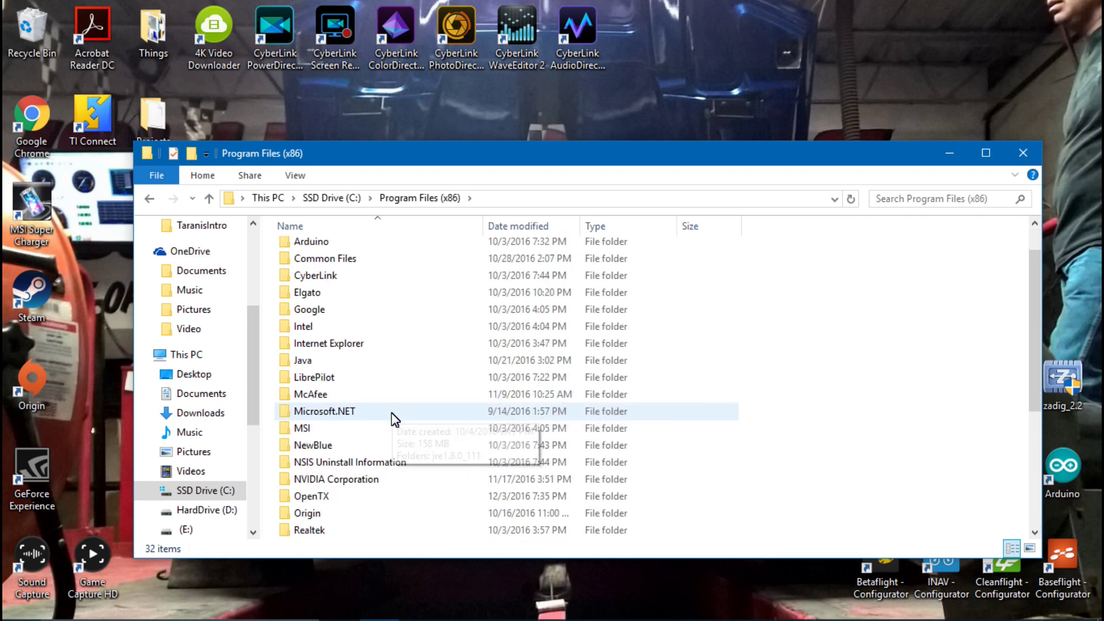
{"action": "double_click", "coordinate": [310, 497]}
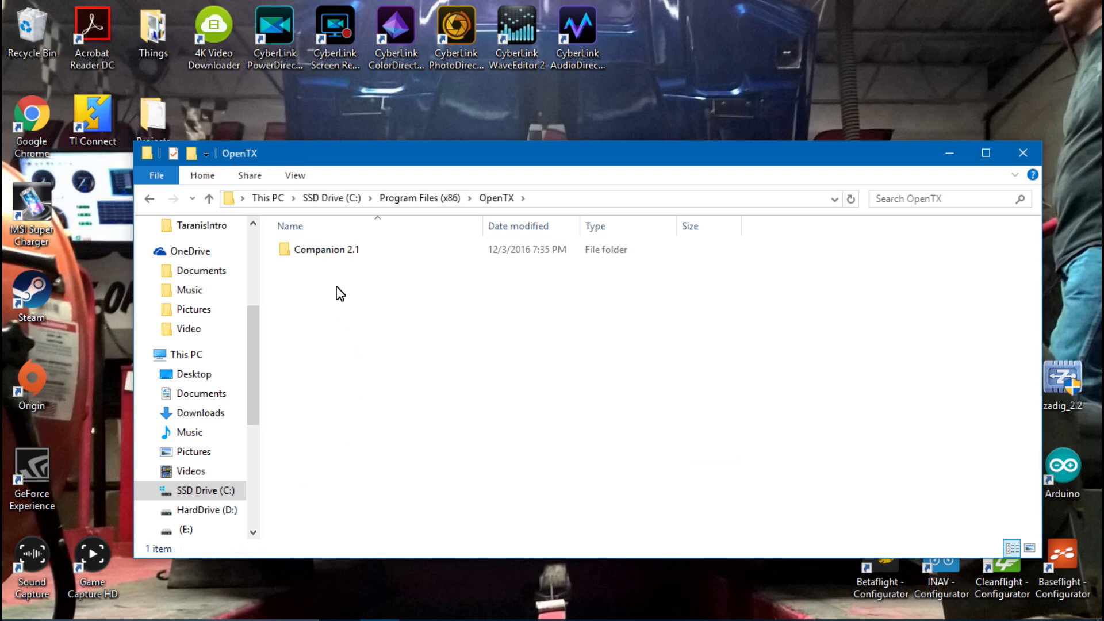
{"action": "double_click", "coordinate": [320, 251]}
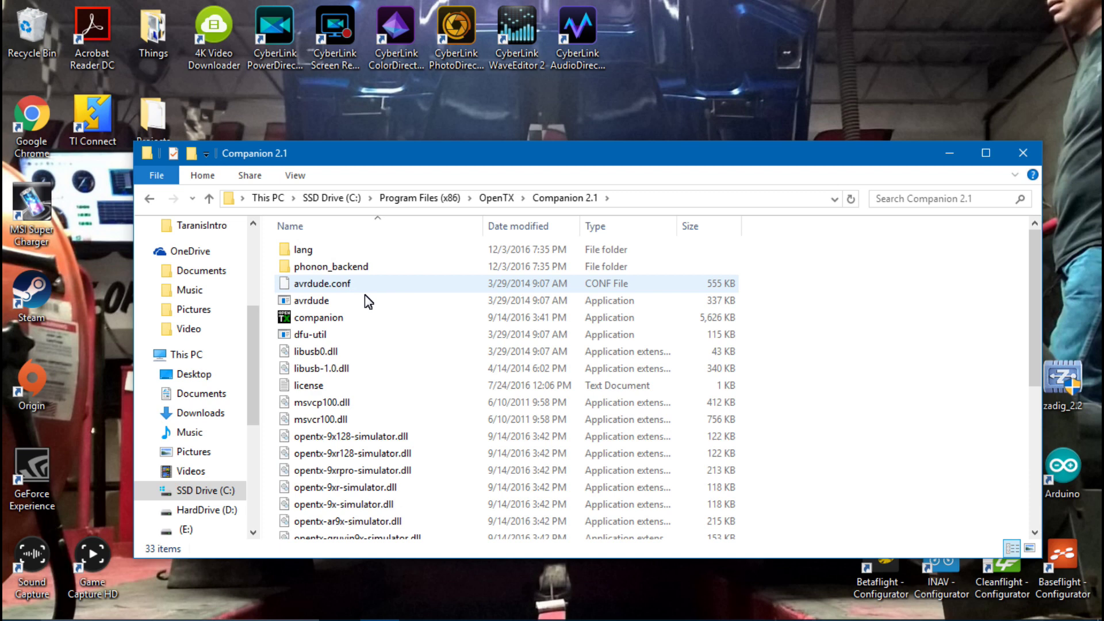
{"action": "double_click", "coordinate": [319, 320]}
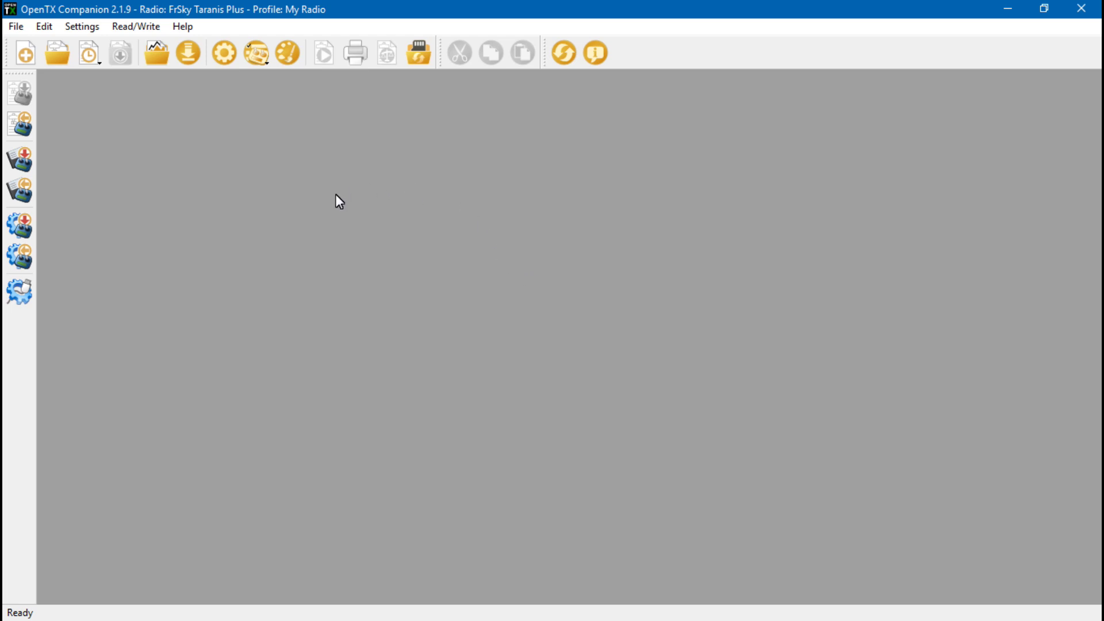
- In the radio profile settings, choose FrSky Taranis Plus as radio type and en as menu language, and cancel the dialog
{"action": "left_click", "coordinate": [226, 57]}
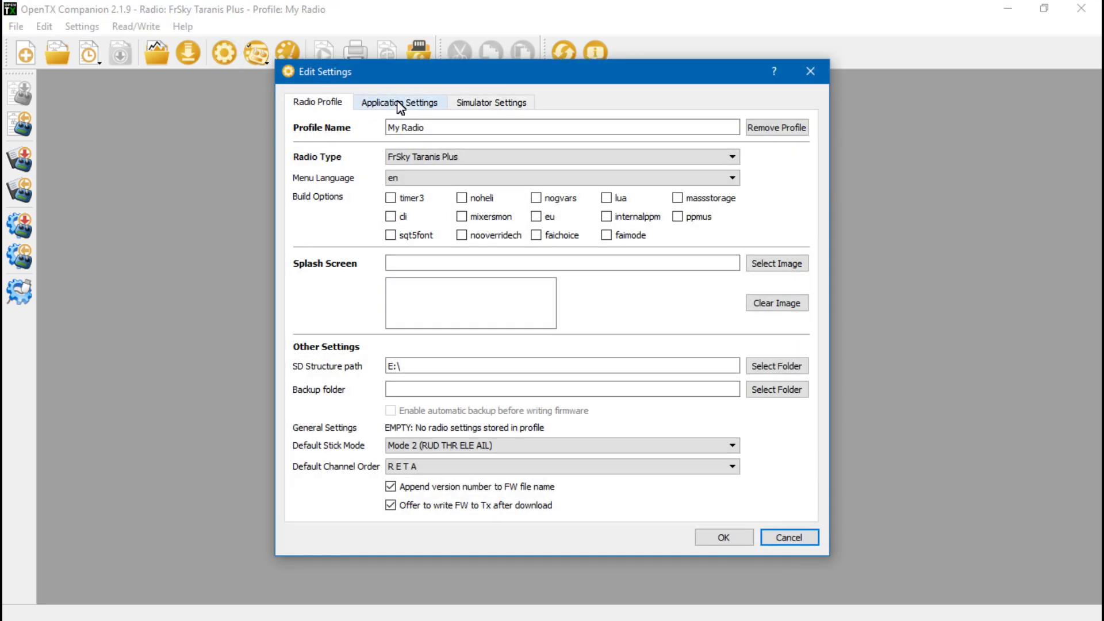
{"action": "left_click", "coordinate": [460, 130]}
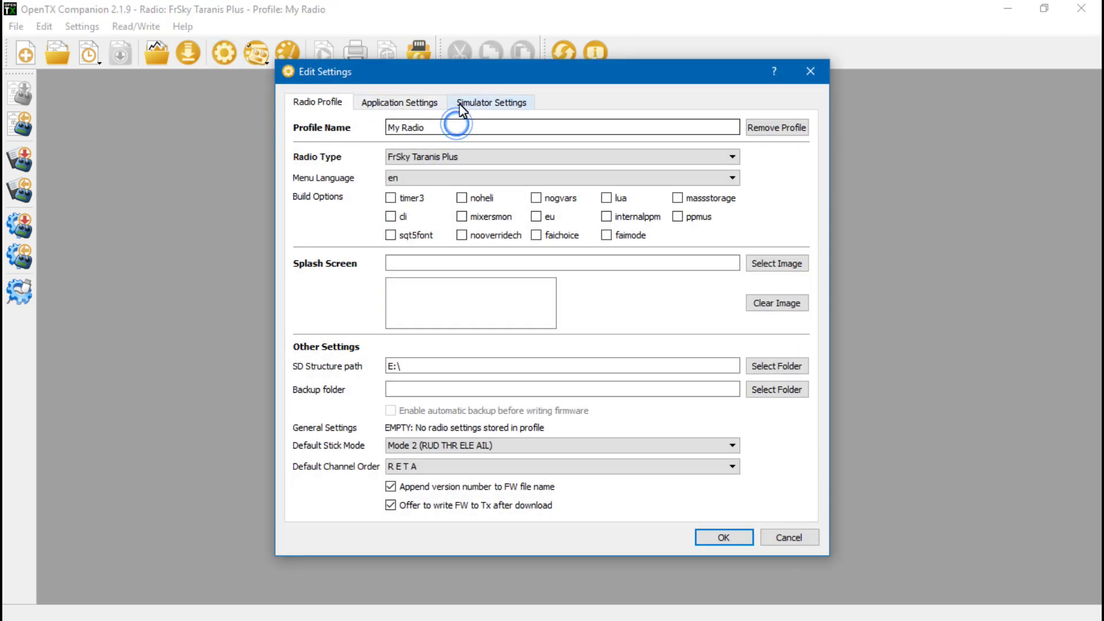
{"action": "left_click", "coordinate": [719, 157]}
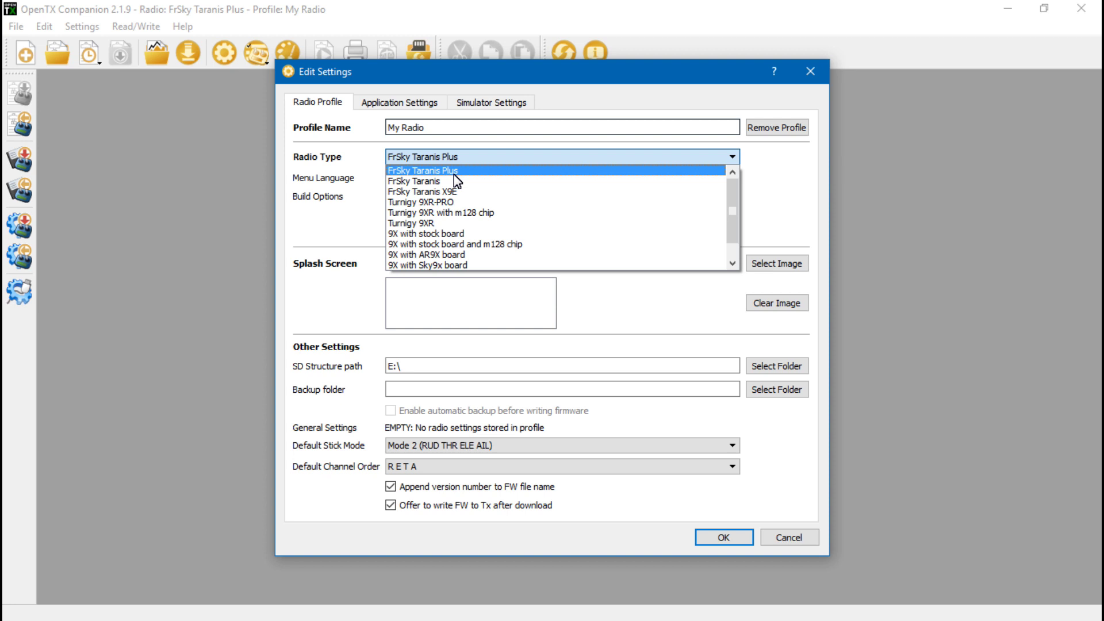
{"action": "left_click", "coordinate": [452, 174]}
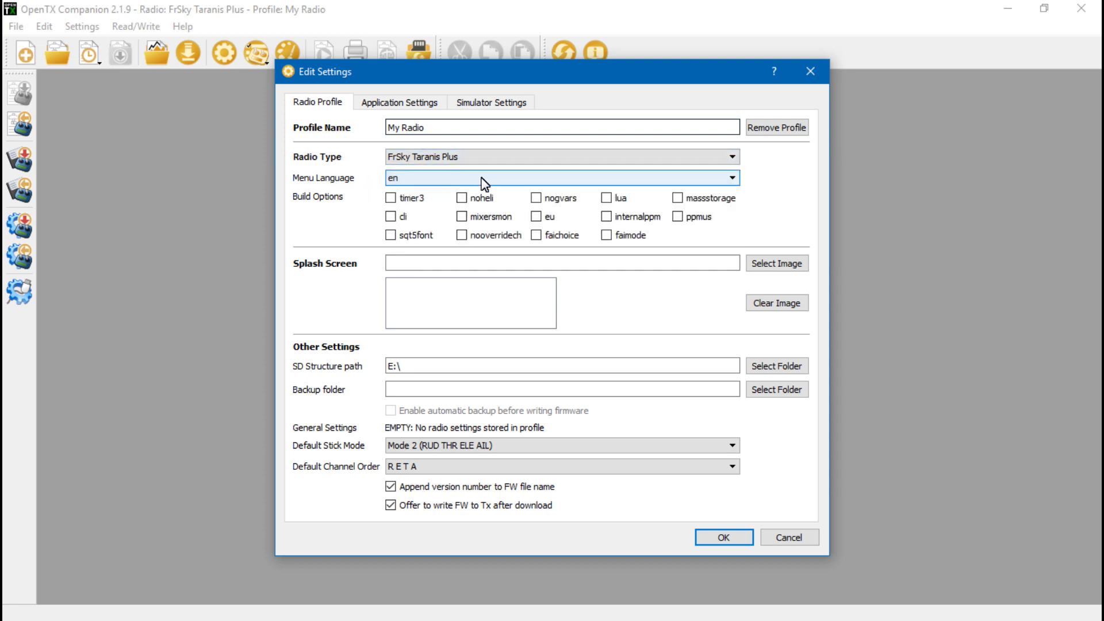
{"action": "left_click", "coordinate": [437, 178]}
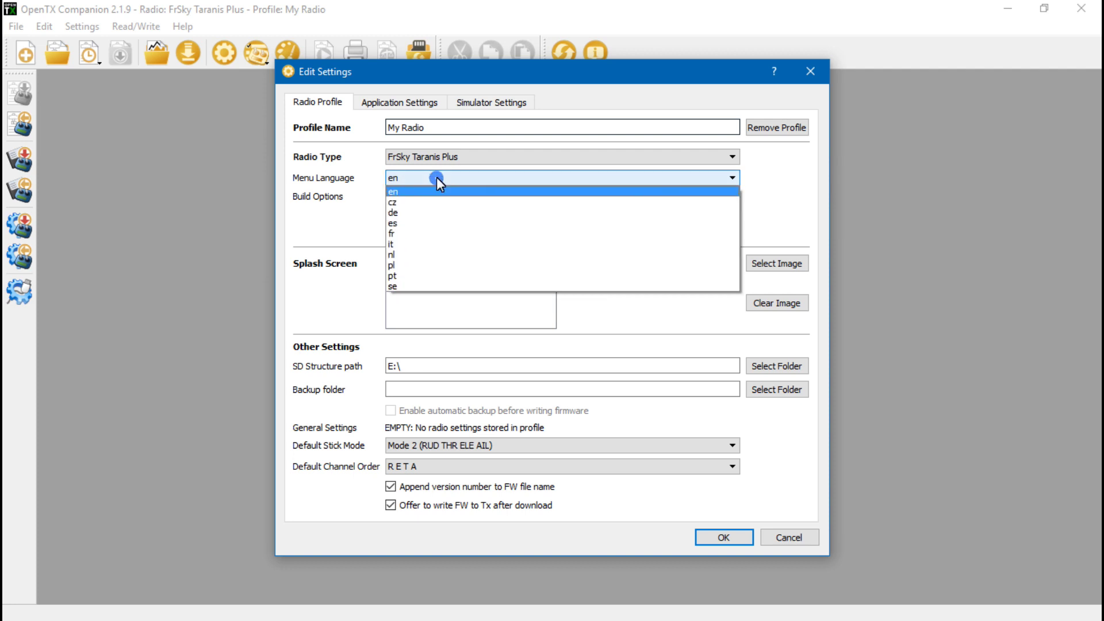
{"action": "left_click", "coordinate": [424, 191]}
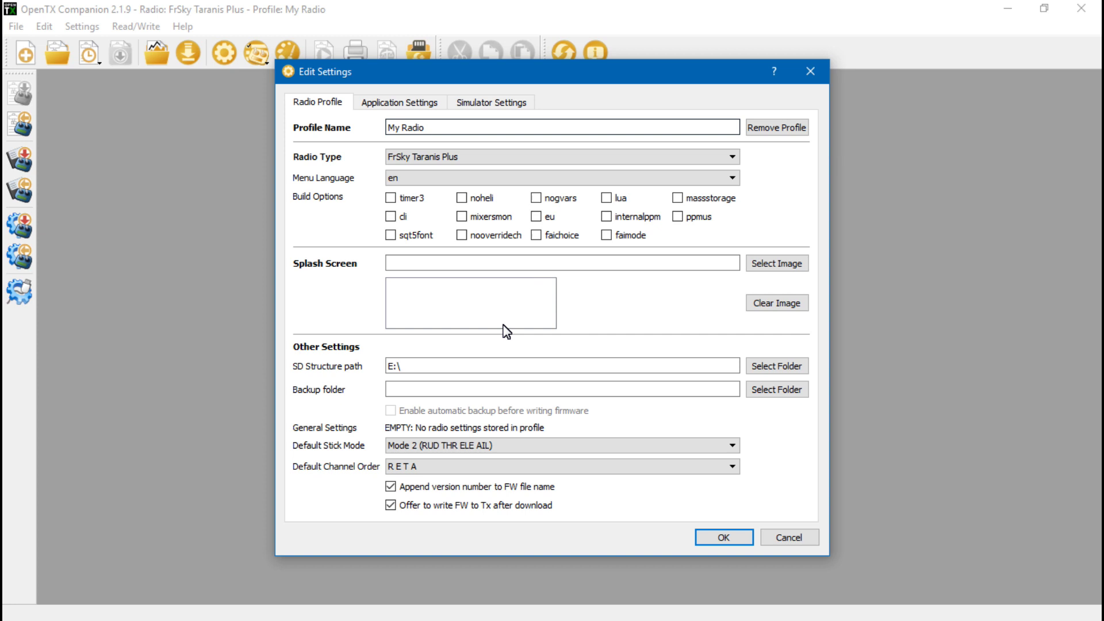
{"action": "left_click", "coordinate": [451, 369]}
{"action": "left_click", "coordinate": [808, 538]}
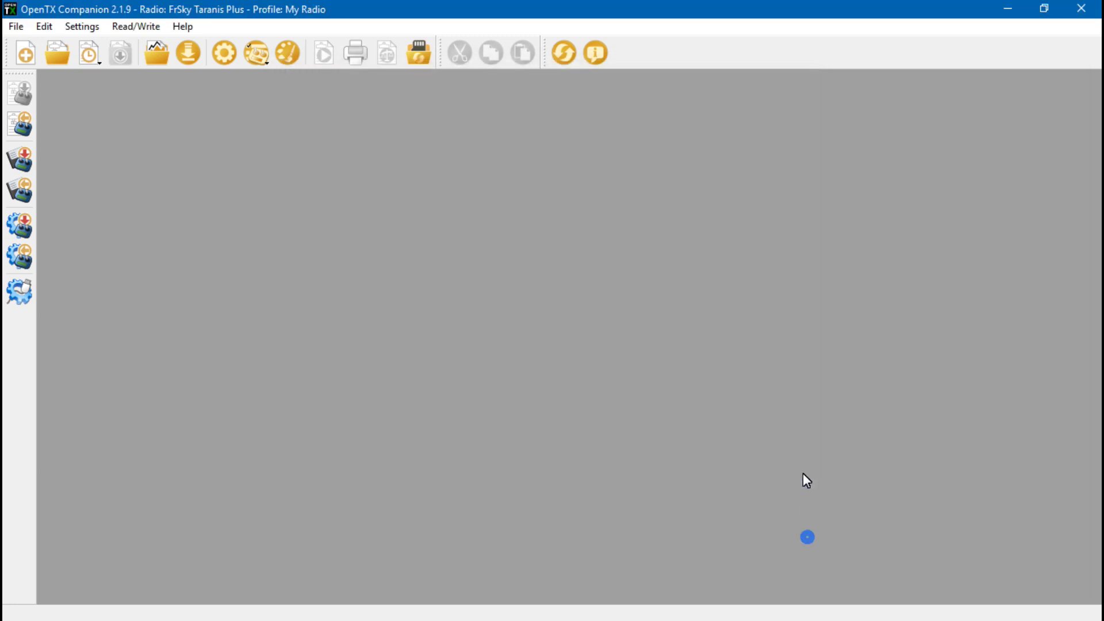
- Minimize OpenTX Companion, locate the radio's SD card drive (E:) under This PC, and close the file window
{"action": "left_click", "coordinate": [1024, 17]}
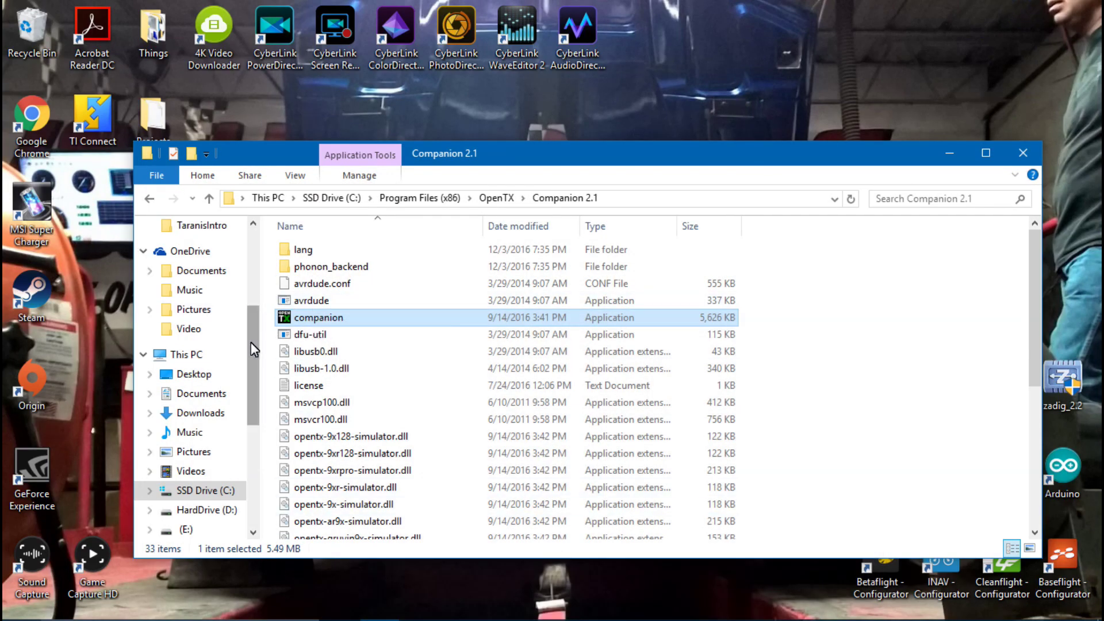
{"action": "left_click", "coordinate": [167, 354]}
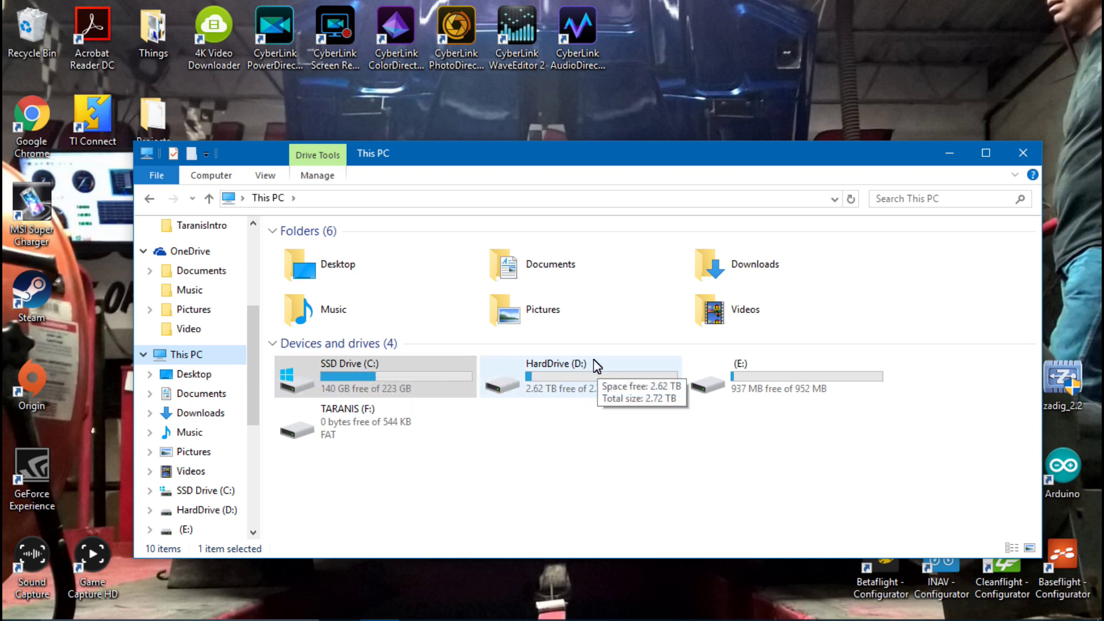
{"action": "left_click", "coordinate": [750, 391]}
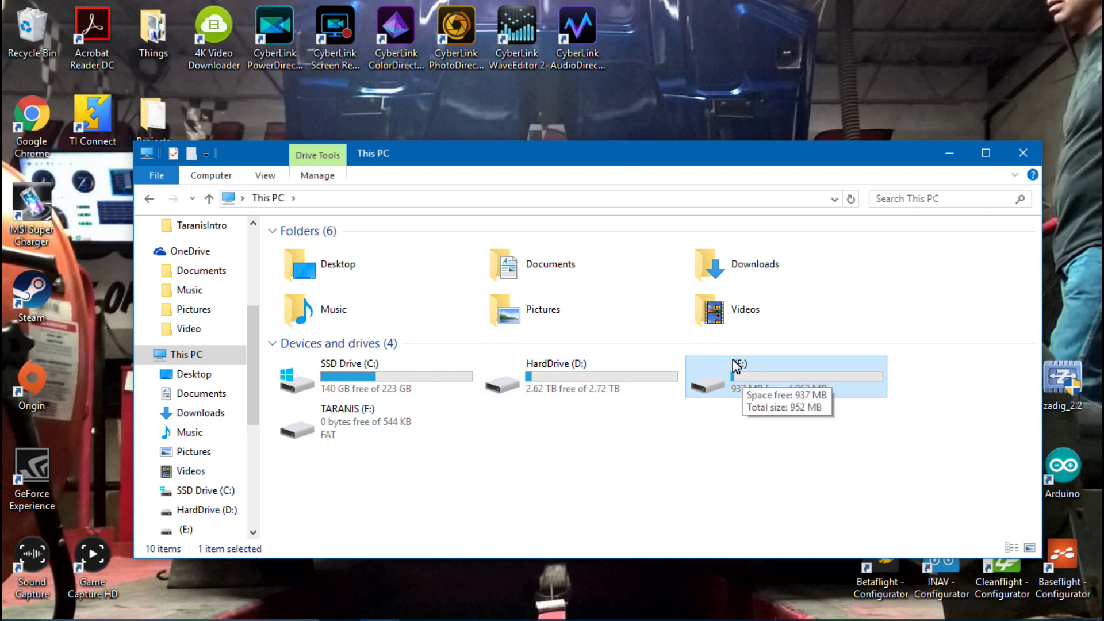
{"action": "left_click", "coordinate": [1023, 153]}
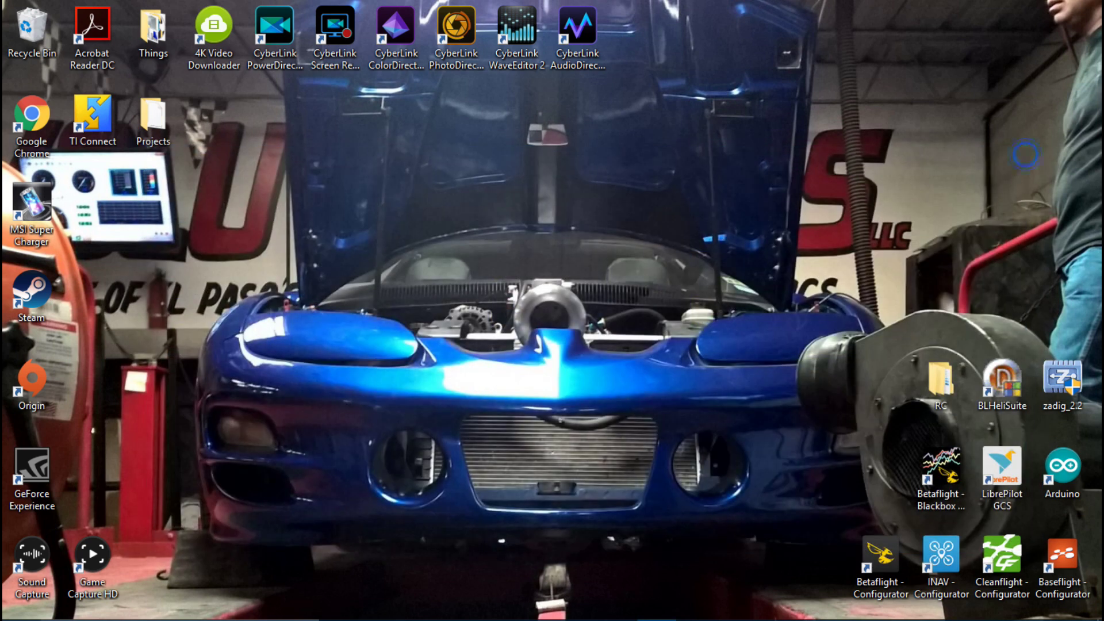
- Return to OpenTX Companion and set the radio profile's SD structure path to USB Drive (E:)
{"action": "left_click", "coordinate": [649, 604]}
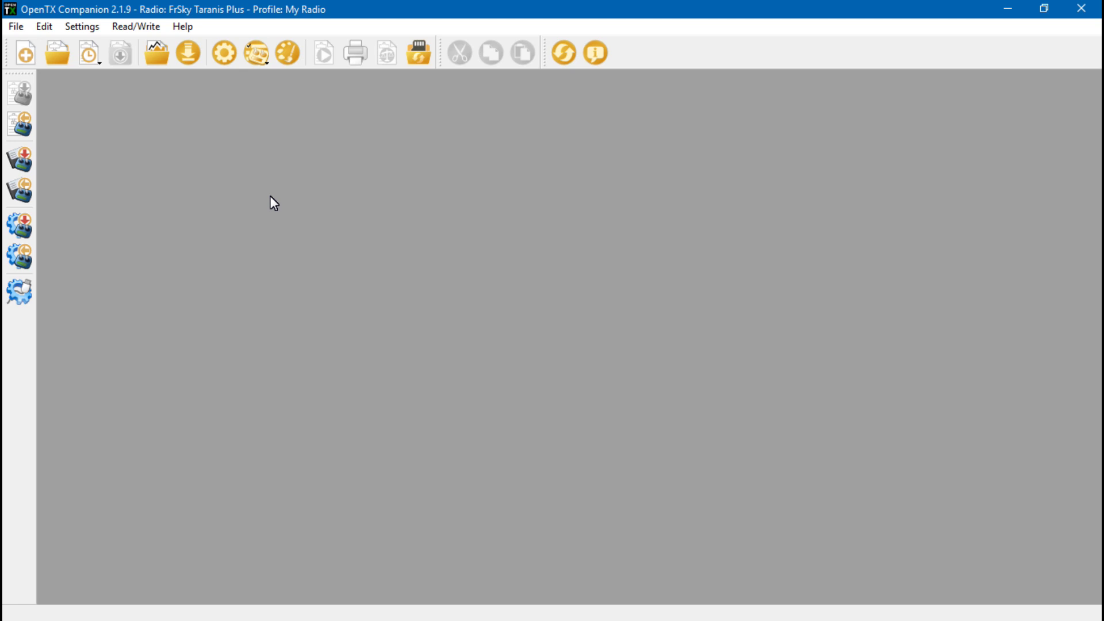
{"action": "left_click", "coordinate": [224, 52]}
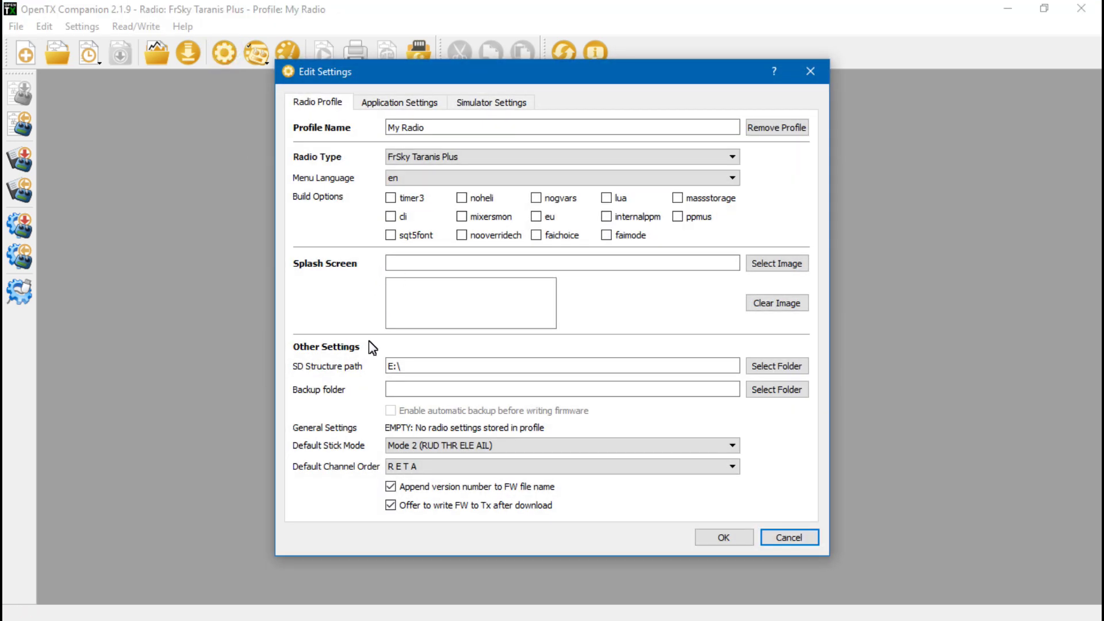
{"action": "left_click", "coordinate": [777, 365]}
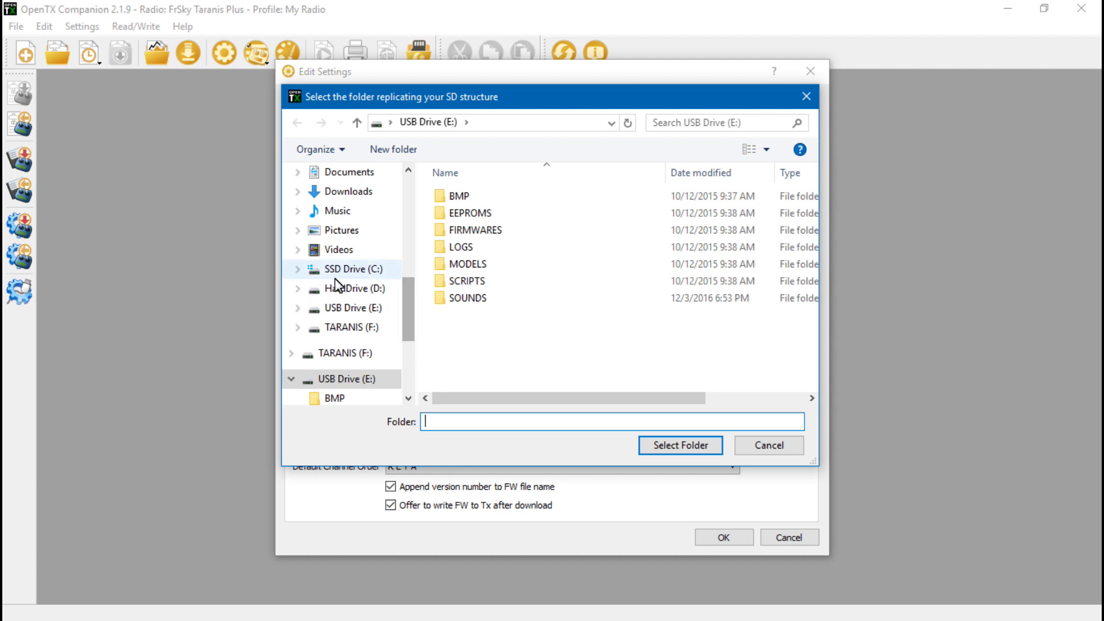
{"action": "left_click", "coordinate": [370, 309]}
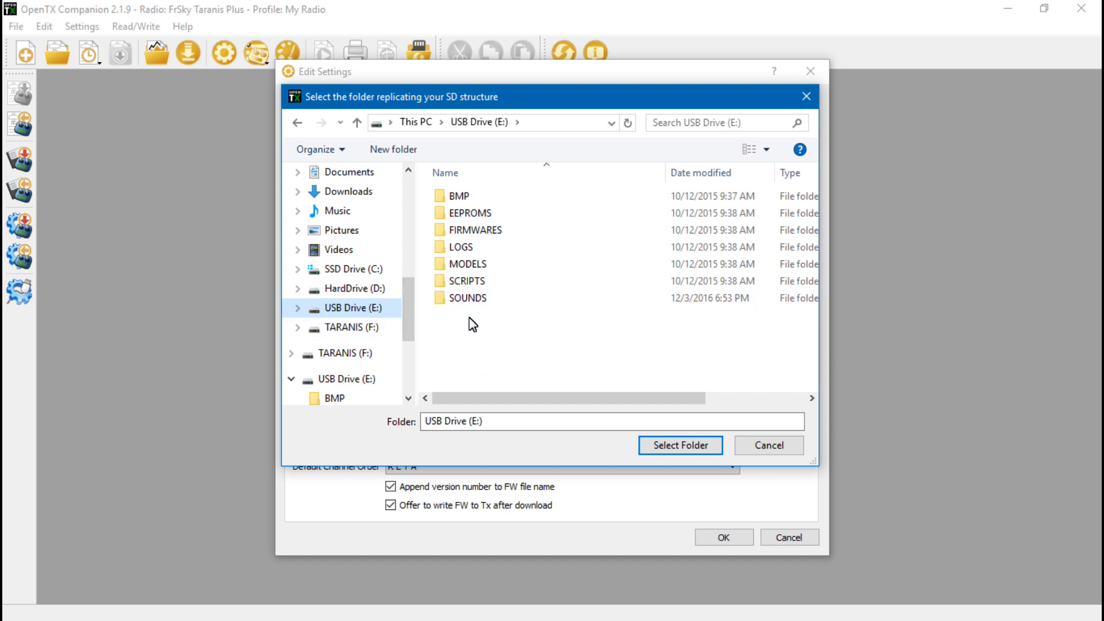
{"action": "left_click", "coordinate": [671, 450]}
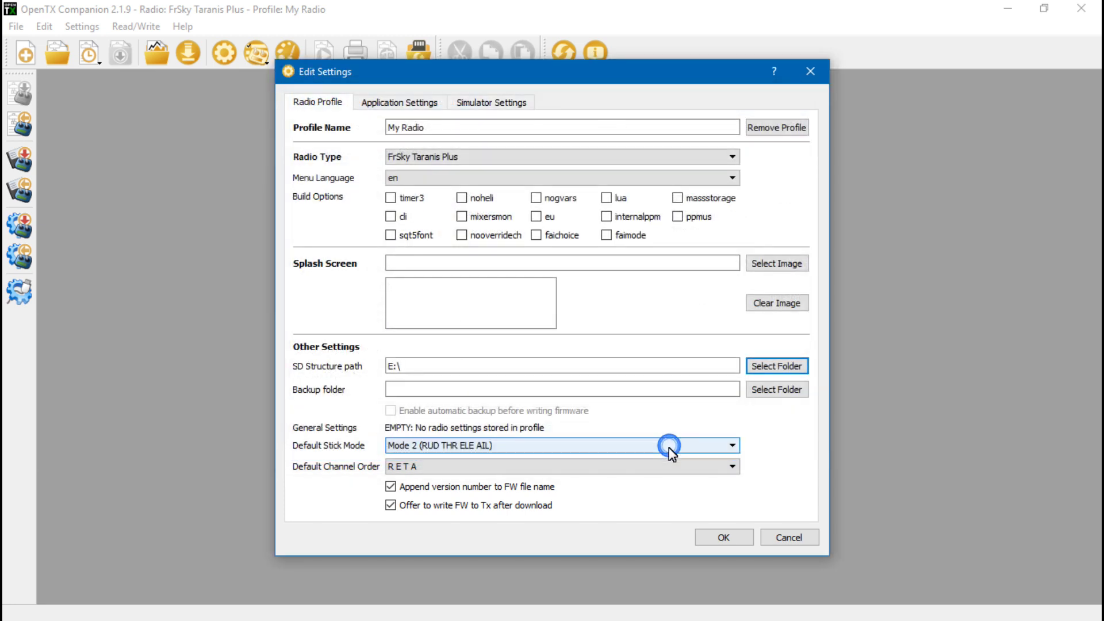
- Keep version-number appending to the firmware file name and the offer to write firmware after download enabled, and save the radio profile settings
{"action": "left_click", "coordinate": [391, 487]}
{"action": "left_click", "coordinate": [390, 504]}
{"action": "left_click", "coordinate": [391, 486]}
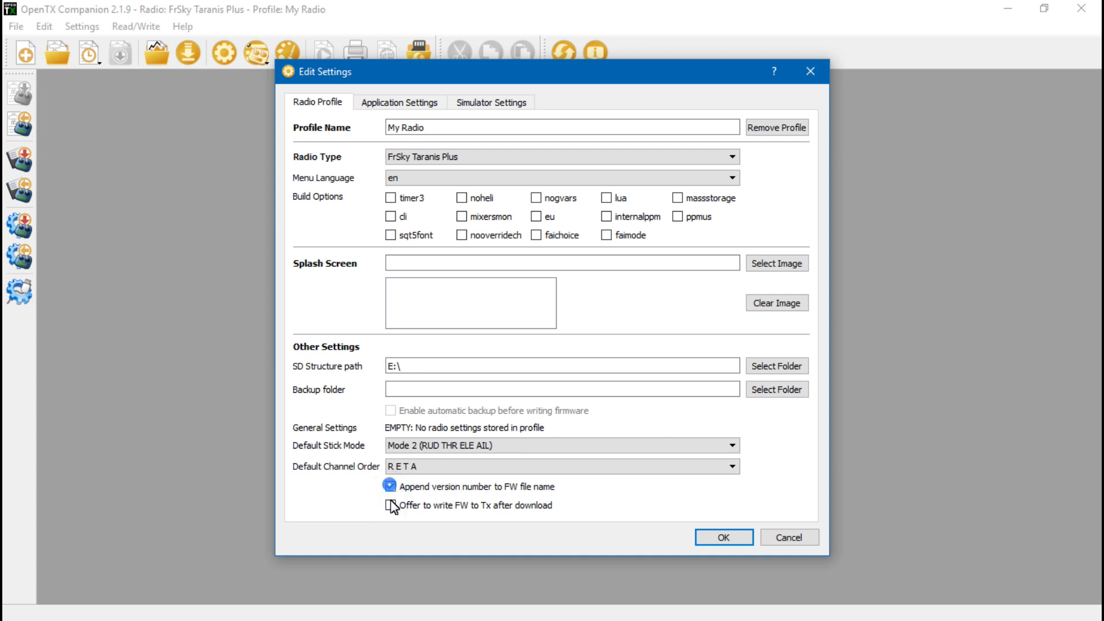
{"action": "left_click", "coordinate": [391, 506]}
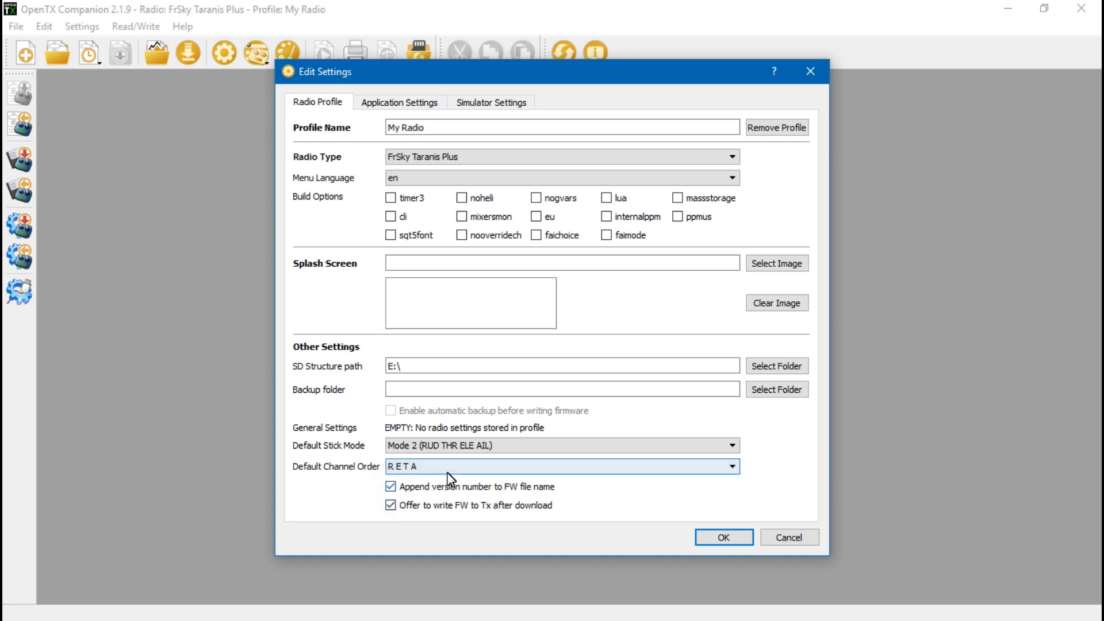
{"action": "left_click", "coordinate": [736, 538]}
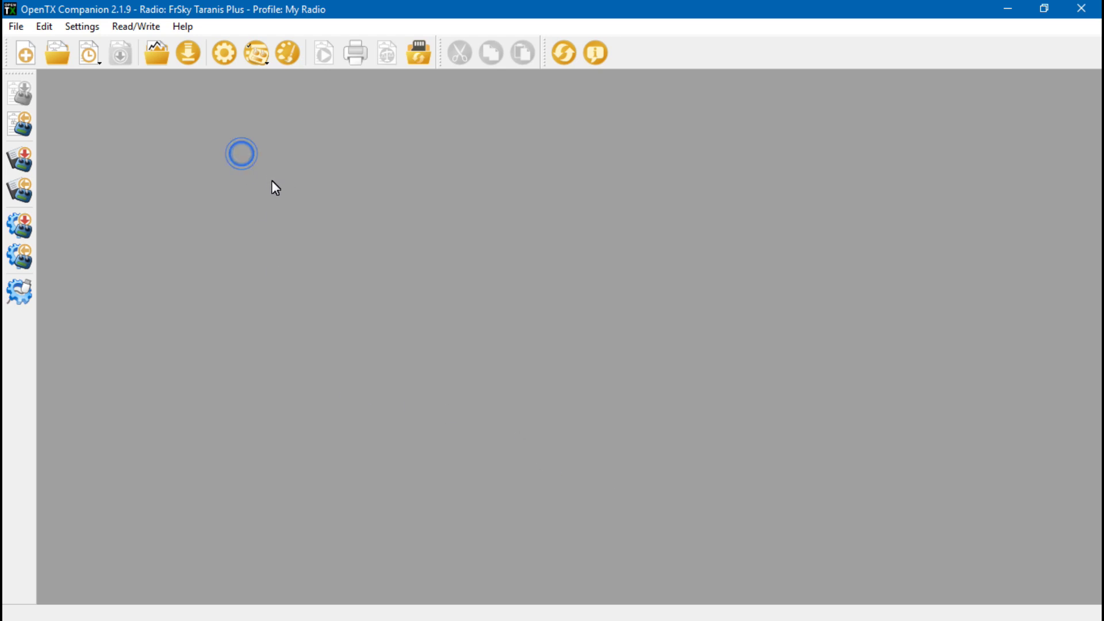
{"action": "left_click", "coordinate": [21, 225]}
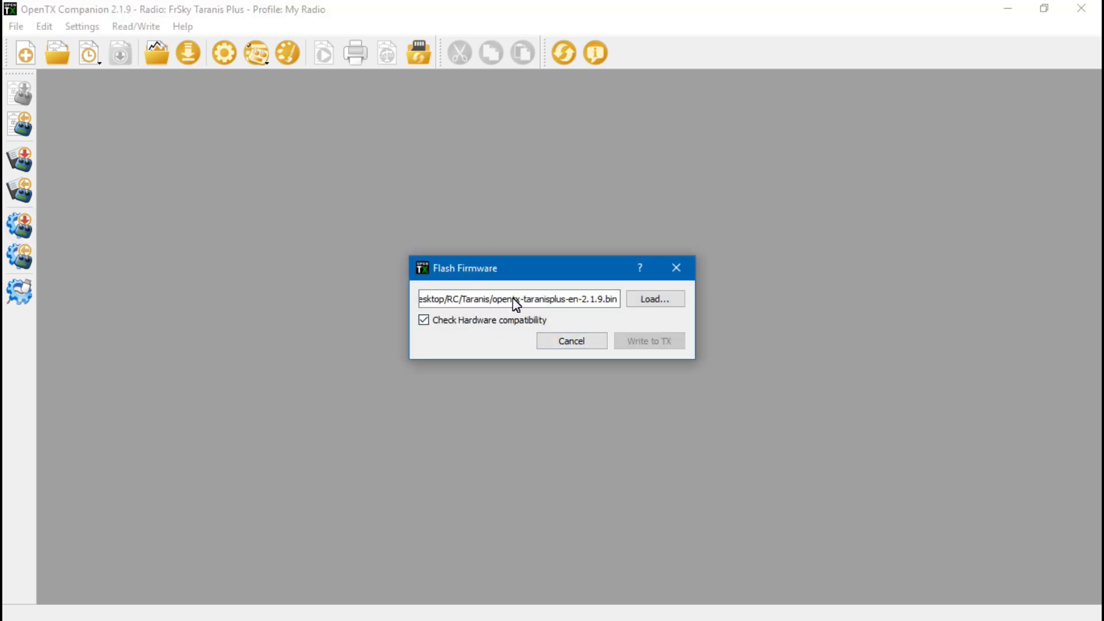
{"action": "left_click", "coordinate": [649, 300]}
{"action": "left_click", "coordinate": [904, 572]}
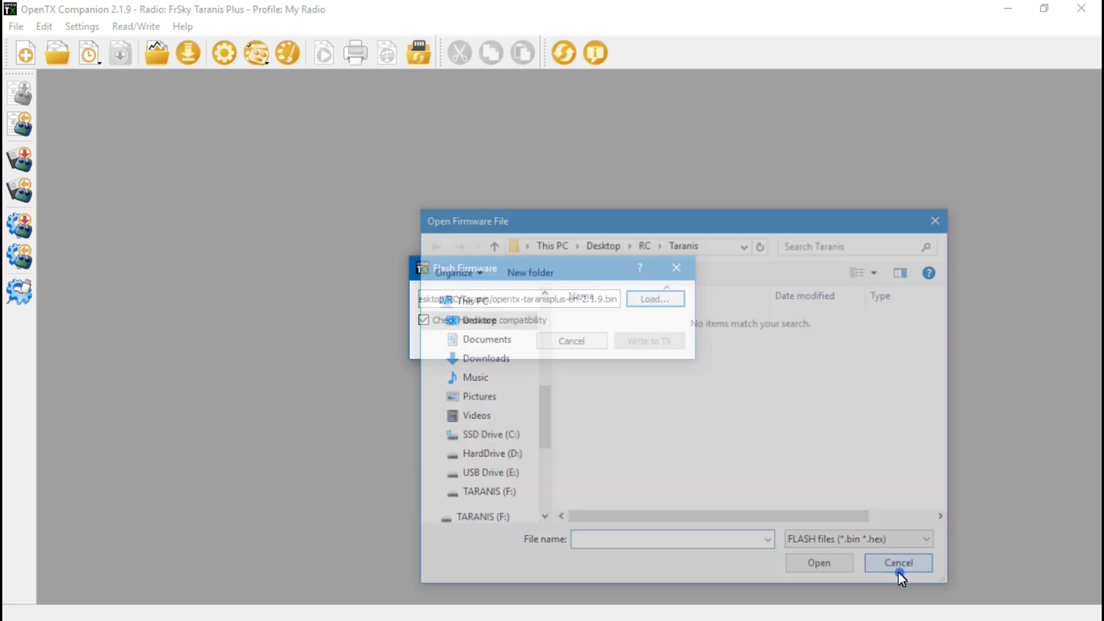
{"action": "left_click", "coordinate": [561, 343]}
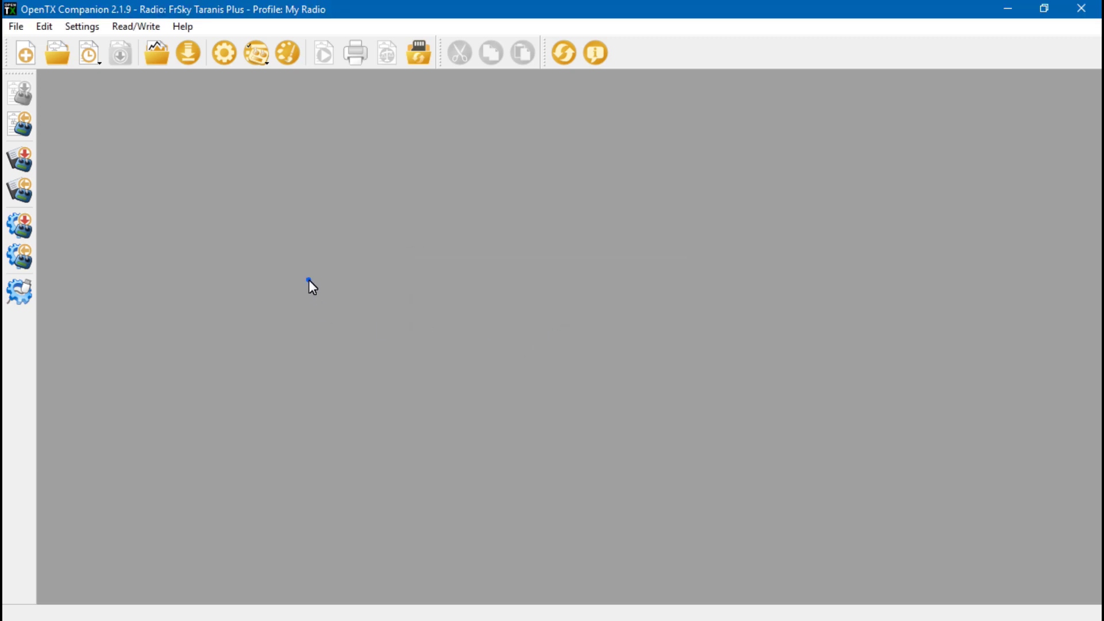
- Download the opentx-taranisplus-en firmware and save it as opentx-taranisplus-en-2.1.9 in the Desktop\RC\Taranis folder
{"action": "left_click", "coordinate": [190, 55]}
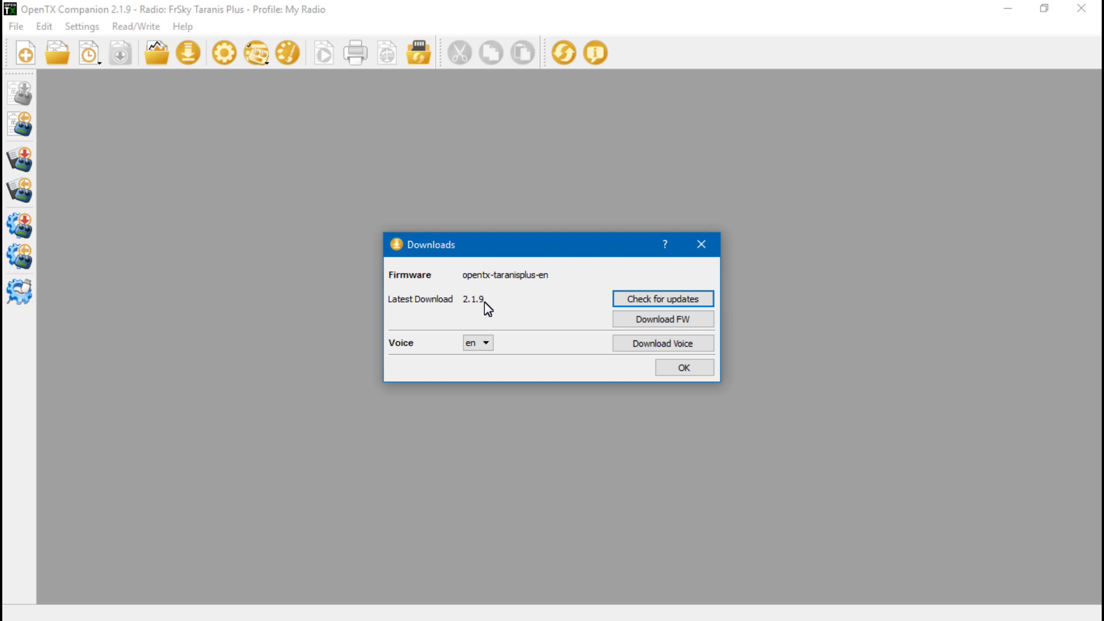
{"action": "left_click", "coordinate": [667, 319]}
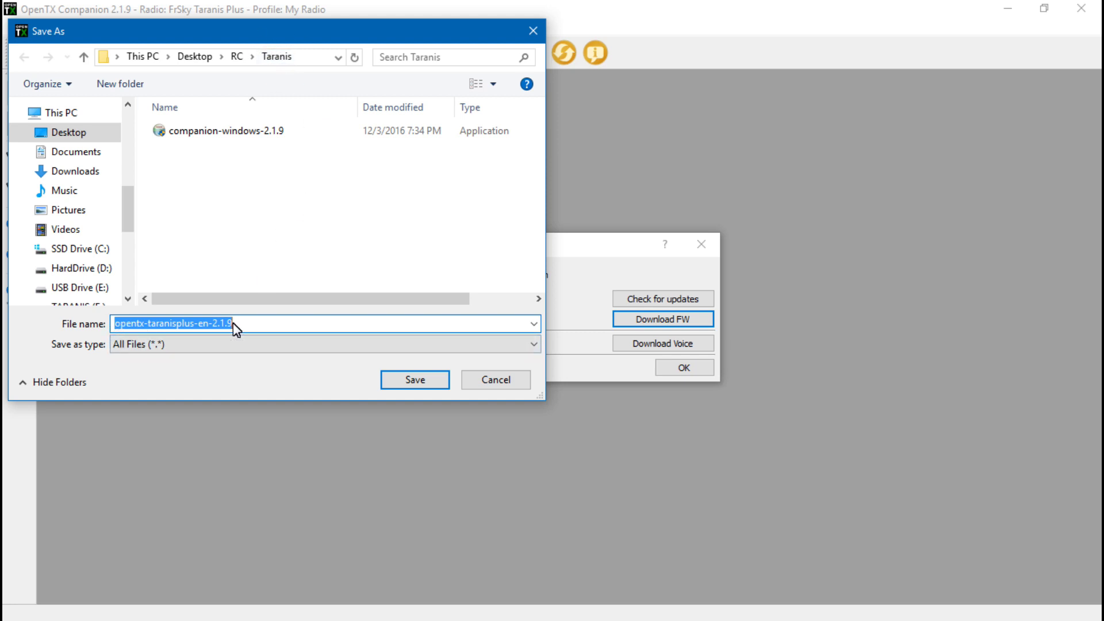
{"action": "left_click", "coordinate": [422, 385]}
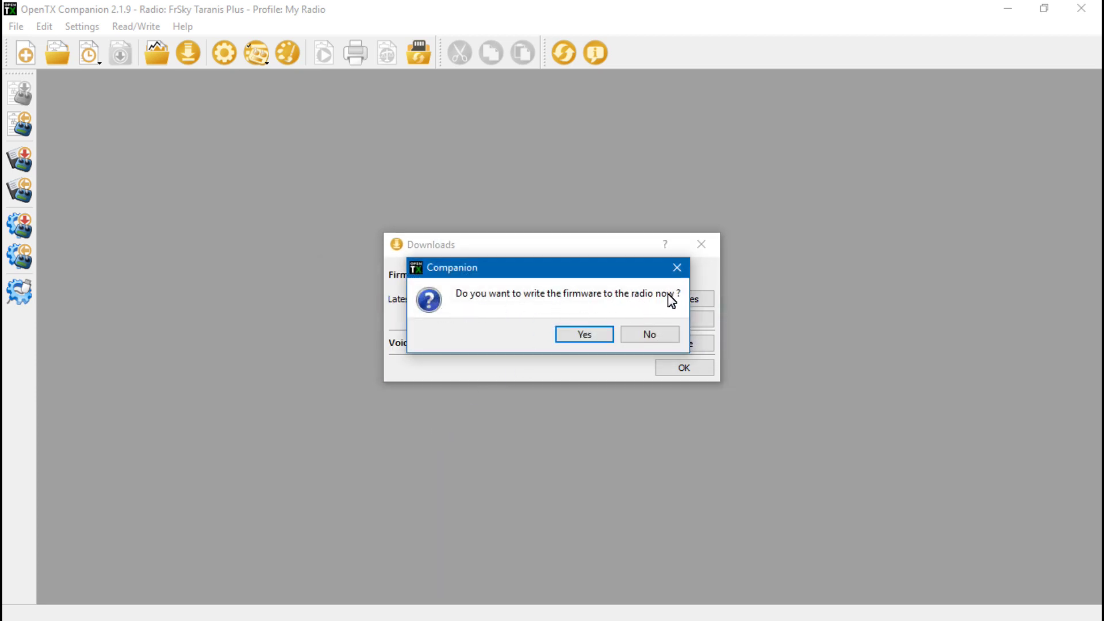
- Write the downloaded firmware to the radio using the firmware start screen and hardware compatibility check, and close the flashing and Downloads dialogs
{"action": "left_click", "coordinate": [595, 342]}
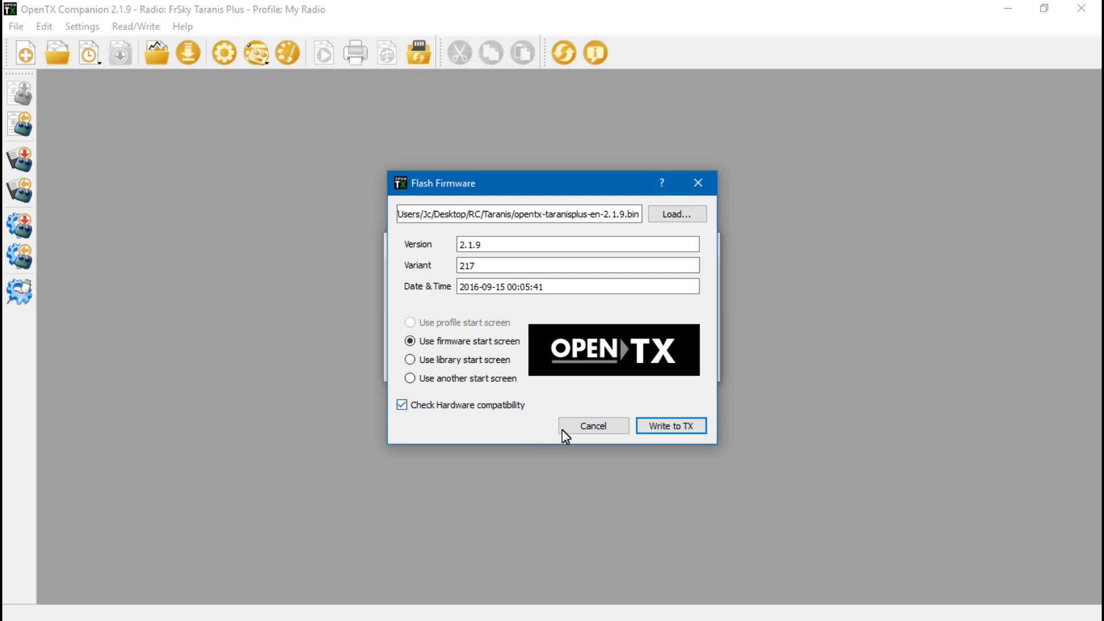
{"action": "left_click", "coordinate": [661, 426]}
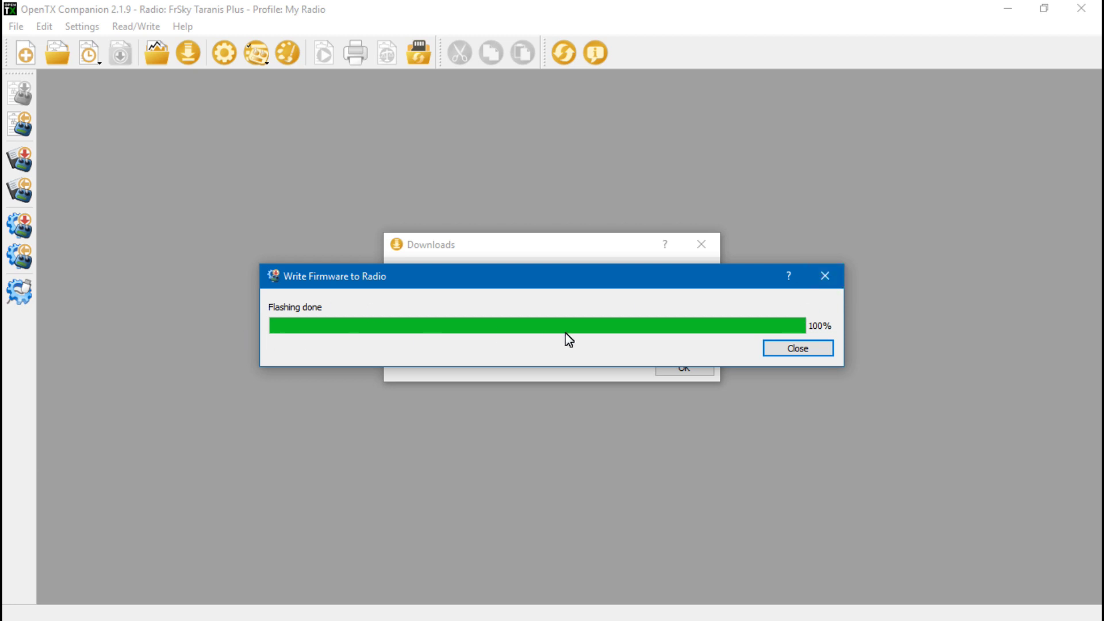
{"action": "left_click", "coordinate": [797, 349]}
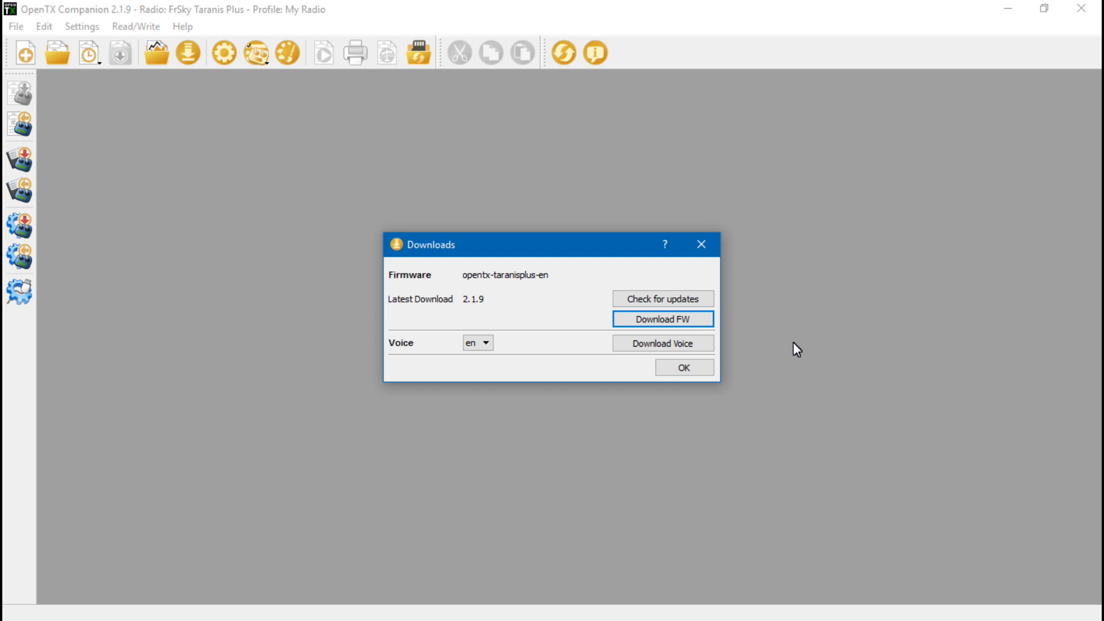
{"action": "left_click", "coordinate": [678, 371]}
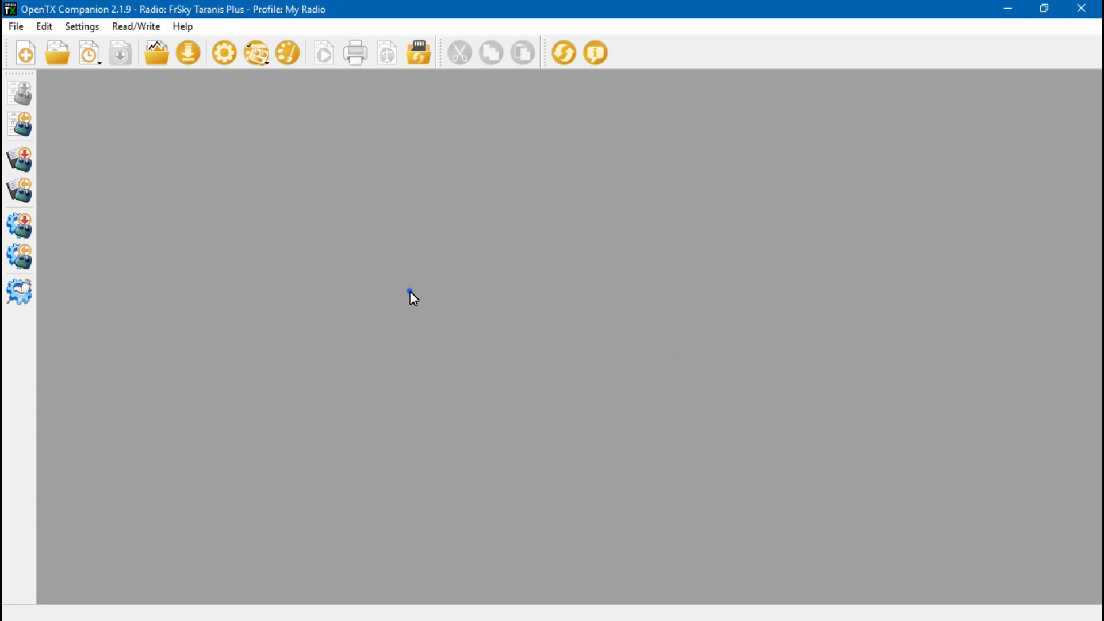